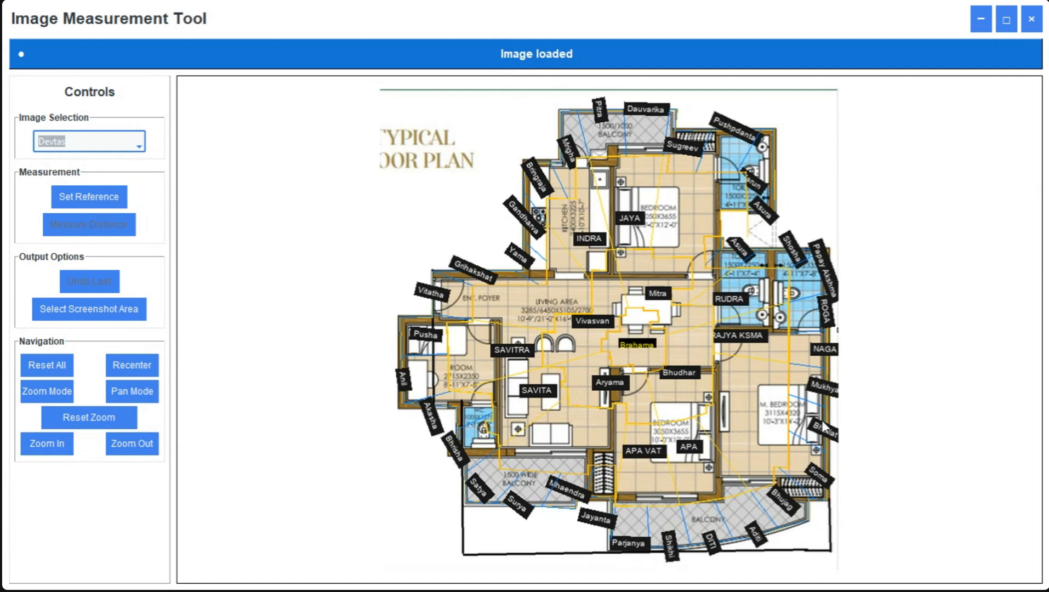
Set a 10 ft reference distance along the entrance foyer's upper wall, from its outer corner to the kitchen corner
{"action": "left_click", "coordinate": [77, 210]}
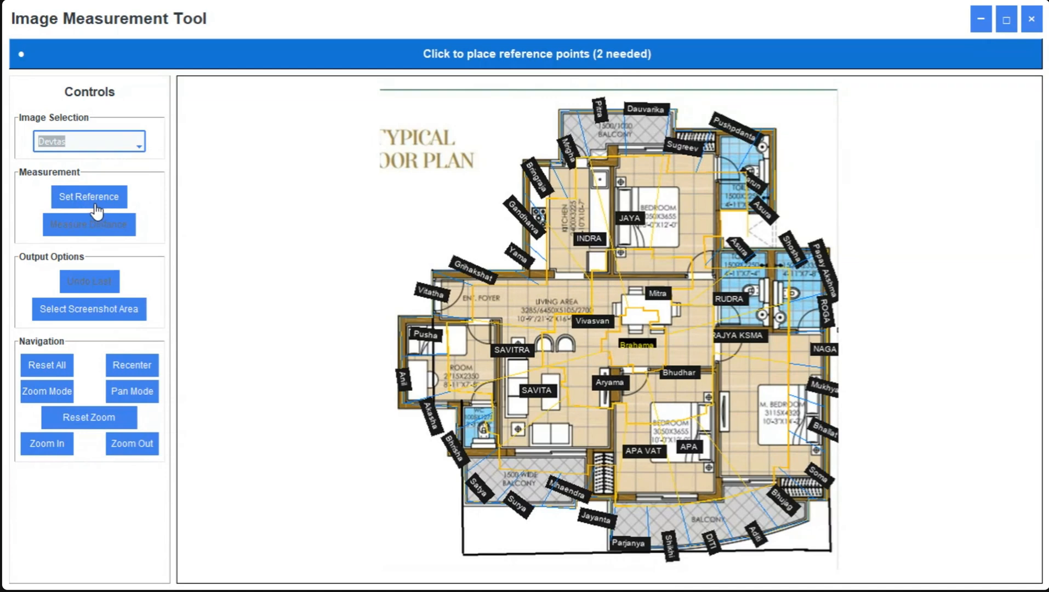
{"action": "left_click", "coordinate": [431, 271]}
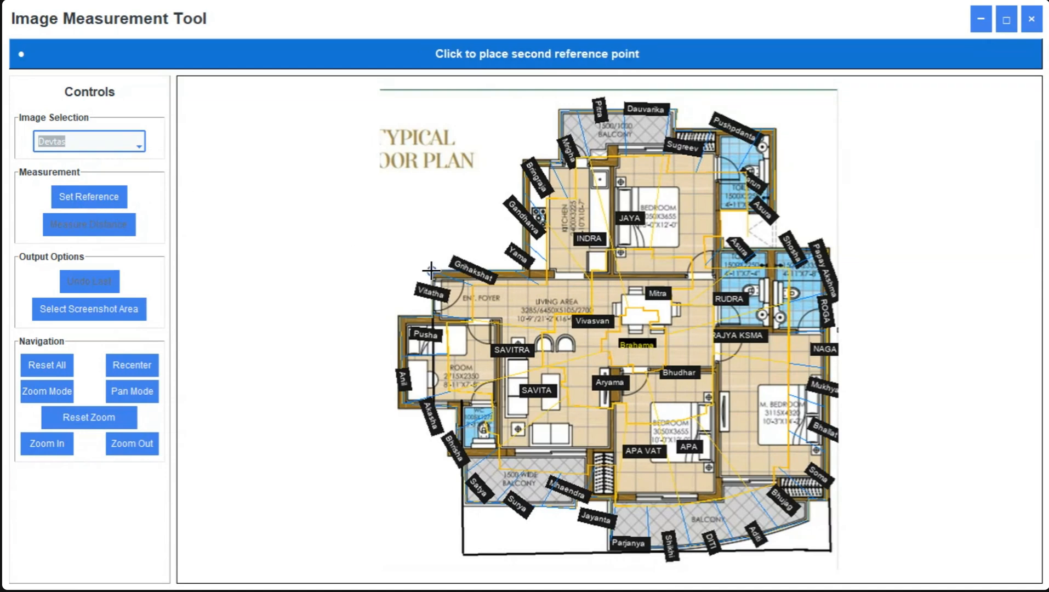
{"action": "left_click", "coordinate": [526, 271]}
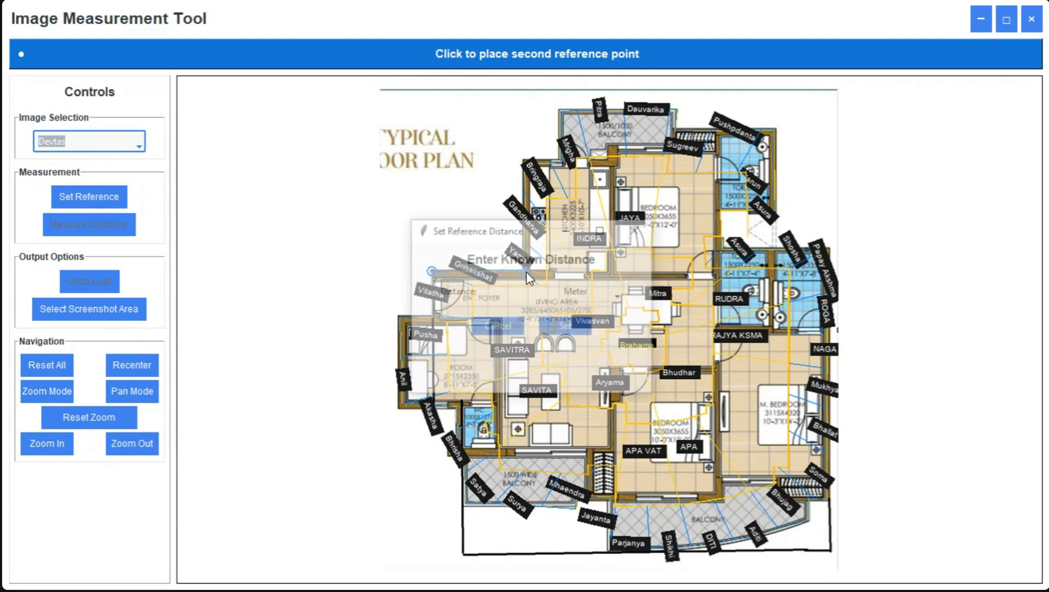
{"action": "left_click", "coordinate": [583, 291]}
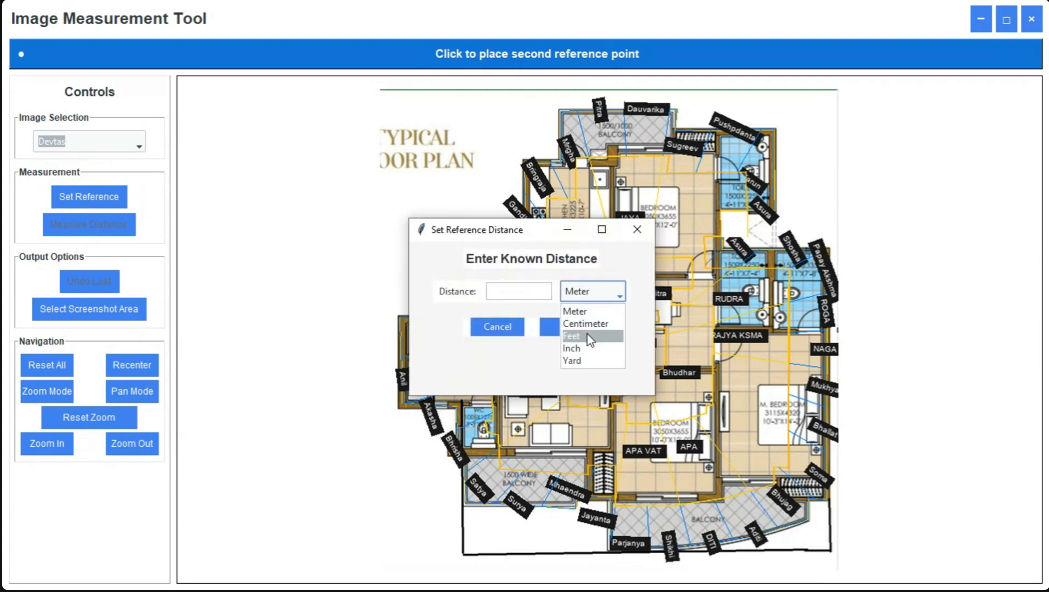
{"action": "left_click", "coordinate": [587, 337]}
{"action": "left_click", "coordinate": [510, 291]}
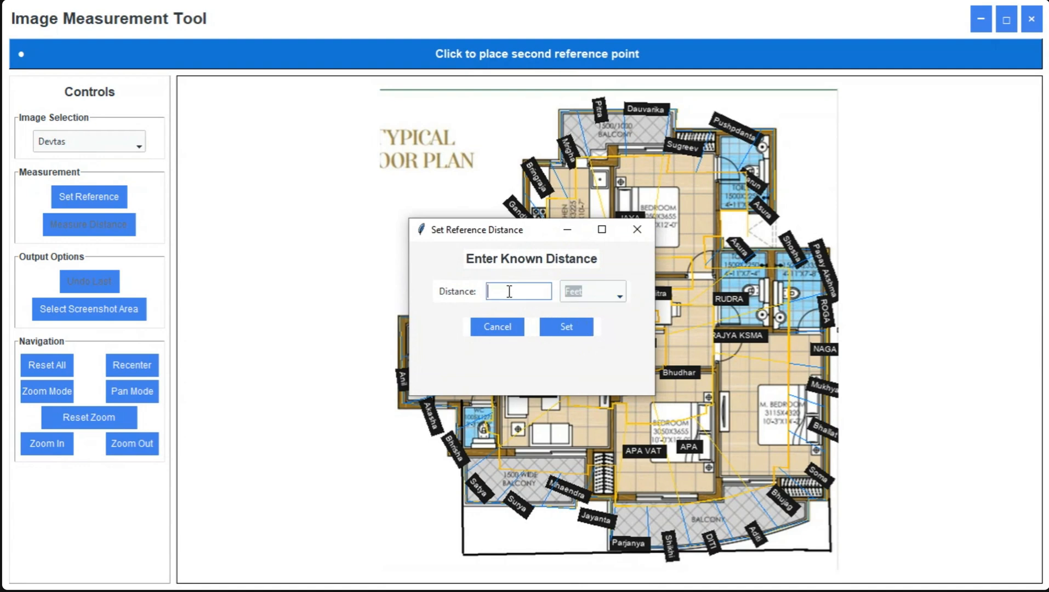
{"action": "type", "text": "10"}
{"action": "left_click", "coordinate": [567, 327]}
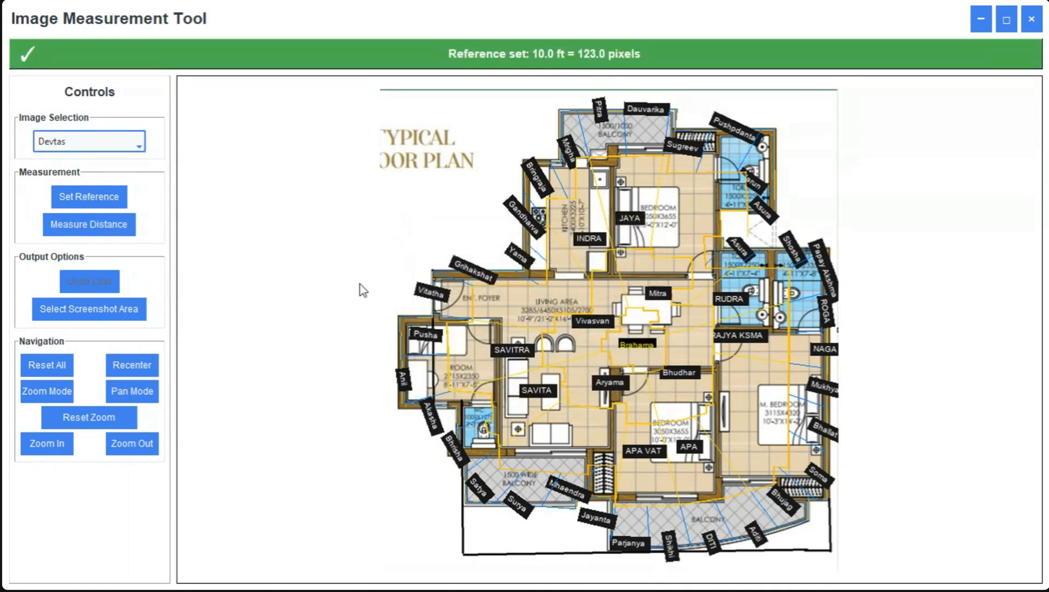
Measure the upper part of the master bedroom's outer wall, shift the measurement label into the room, and close the measurement tool
{"action": "left_click", "coordinate": [105, 234]}
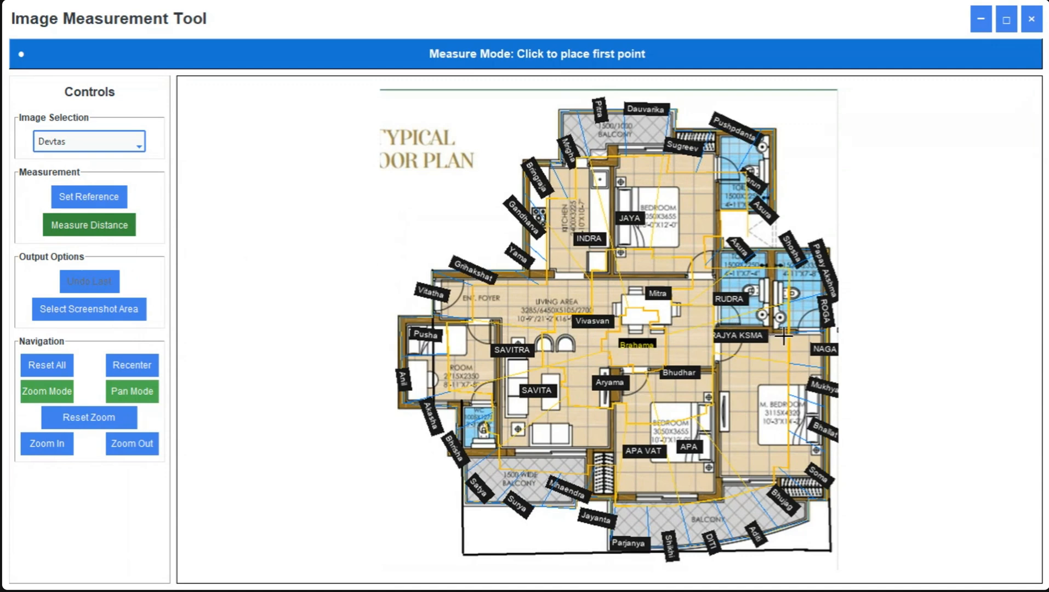
{"action": "left_click", "coordinate": [827, 330]}
{"action": "left_click", "coordinate": [826, 405]}
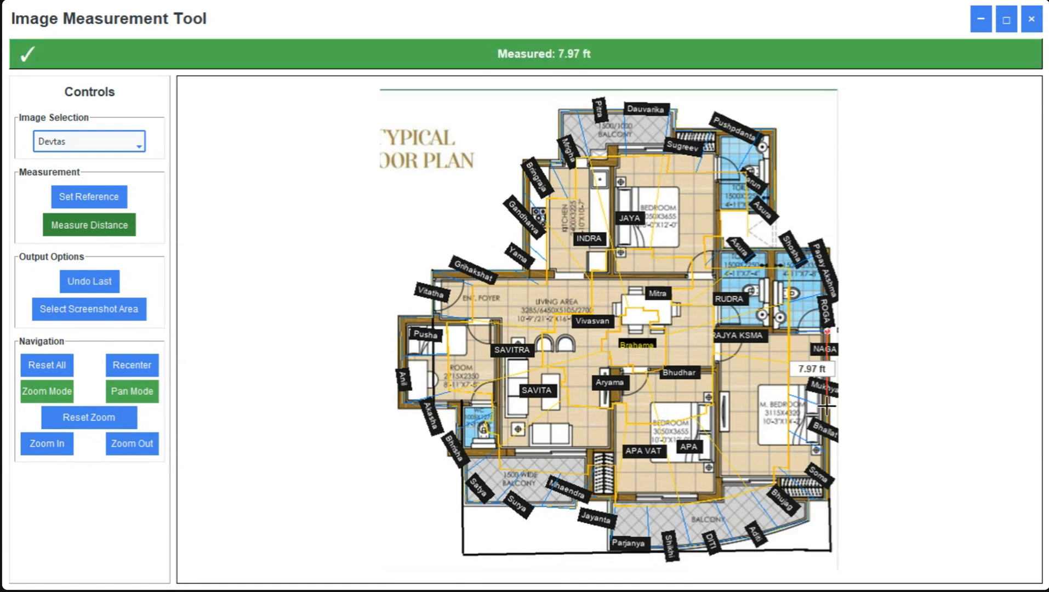
{"action": "left_click_drag", "start_coordinate": [817, 368], "coordinate": [803, 371]}
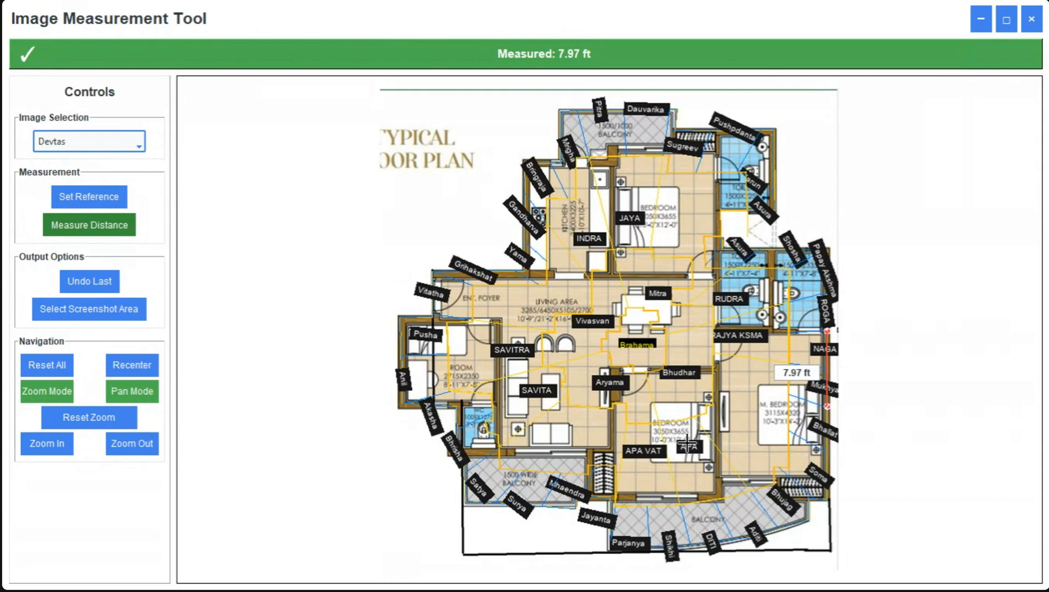
{"action": "left_click", "coordinate": [1031, 22]}
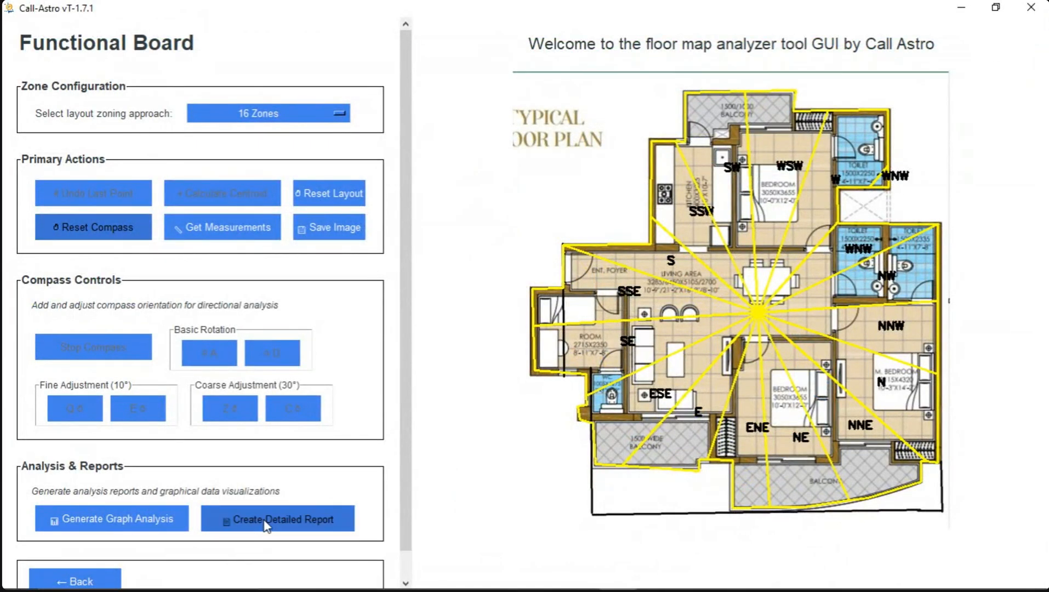
Start a detailed report and add 1 family member to it
{"action": "left_click", "coordinate": [335, 520]}
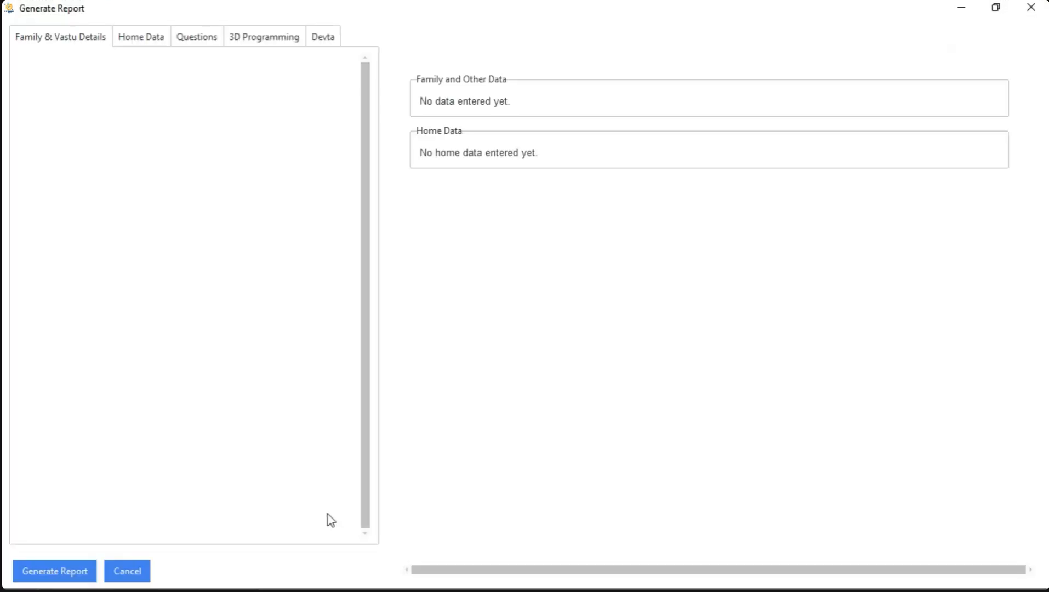
{"action": "left_click", "coordinate": [151, 68]}
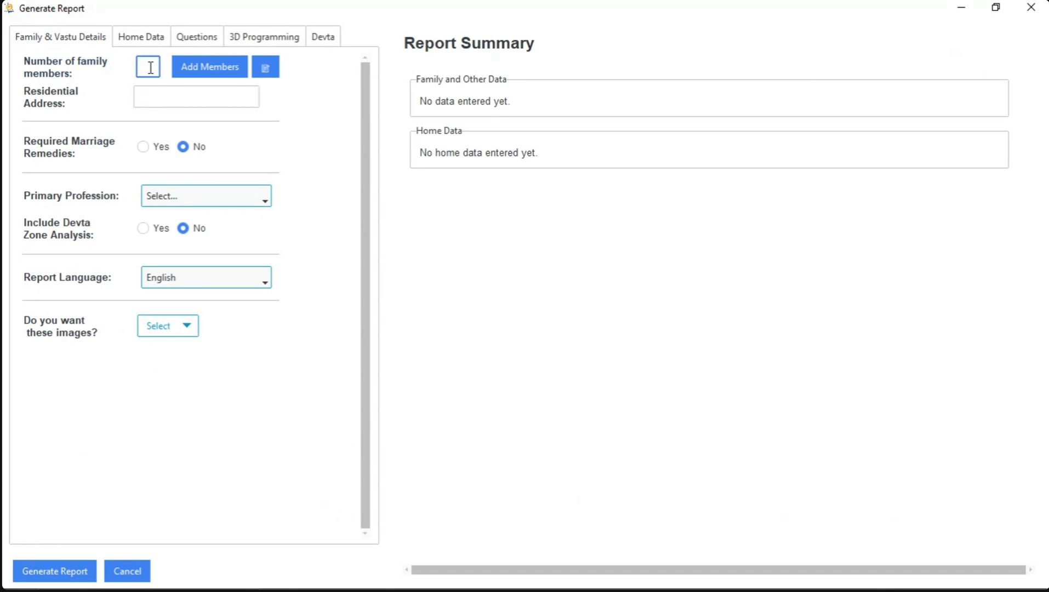
{"action": "type", "text": "1"}
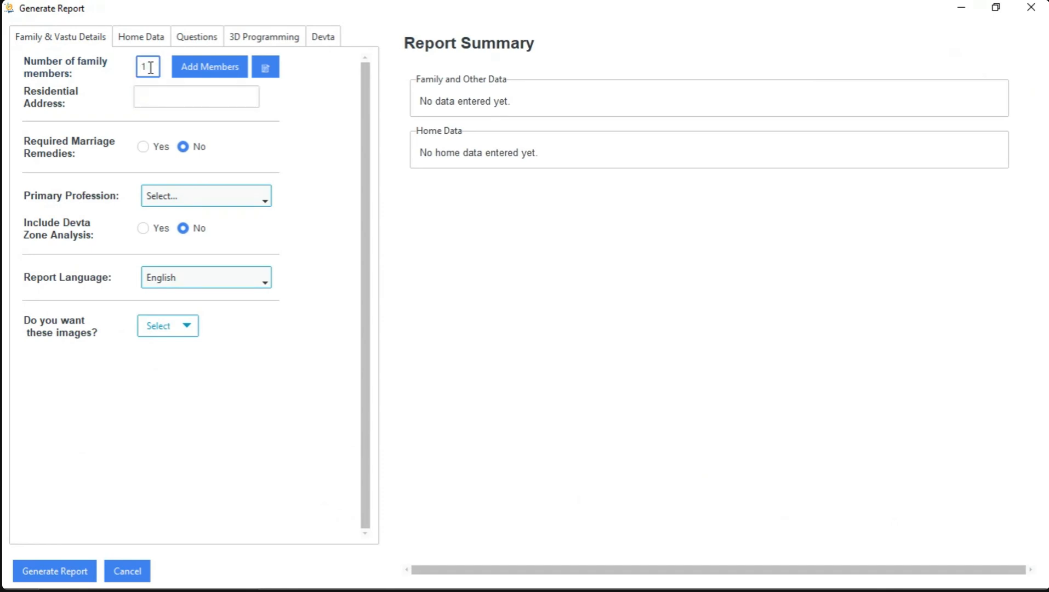
{"action": "left_click", "coordinate": [220, 74]}
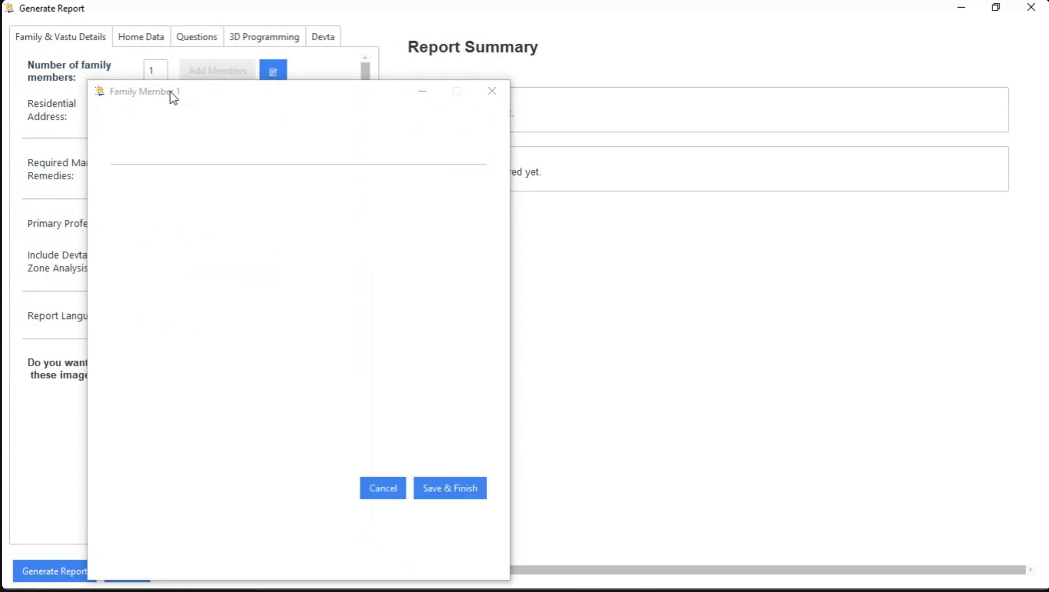
Enter the family member's name with the title Mr
{"action": "left_click_drag", "start_coordinate": [175, 93], "coordinate": [519, 52]}
{"action": "left_click", "coordinate": [498, 184]}
{"action": "left_click", "coordinate": [496, 206]}
{"action": "left_click", "coordinate": [544, 178]}
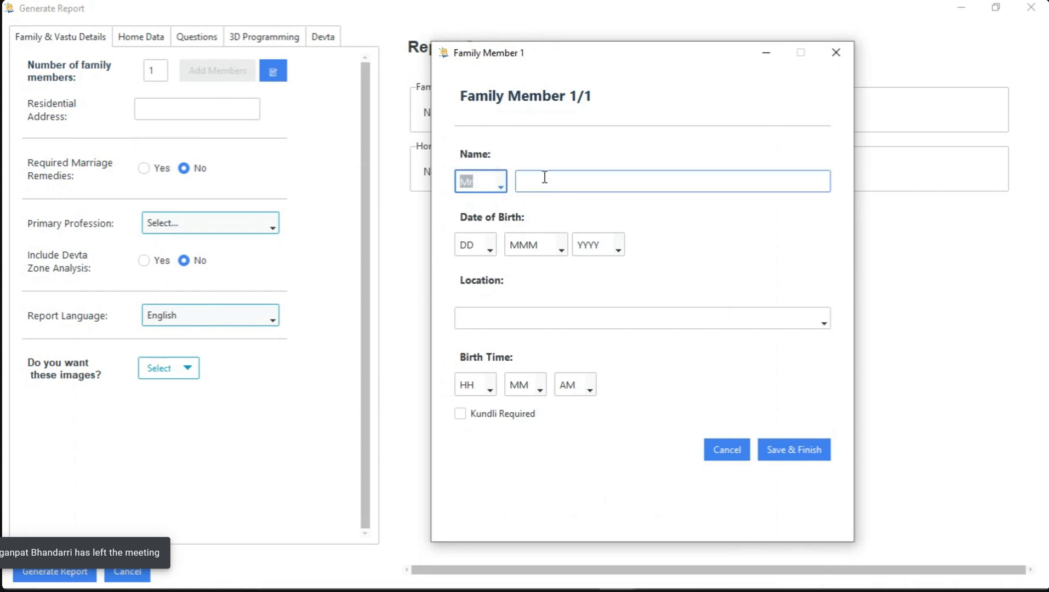
{"action": "type", "text": "Ramesh"}
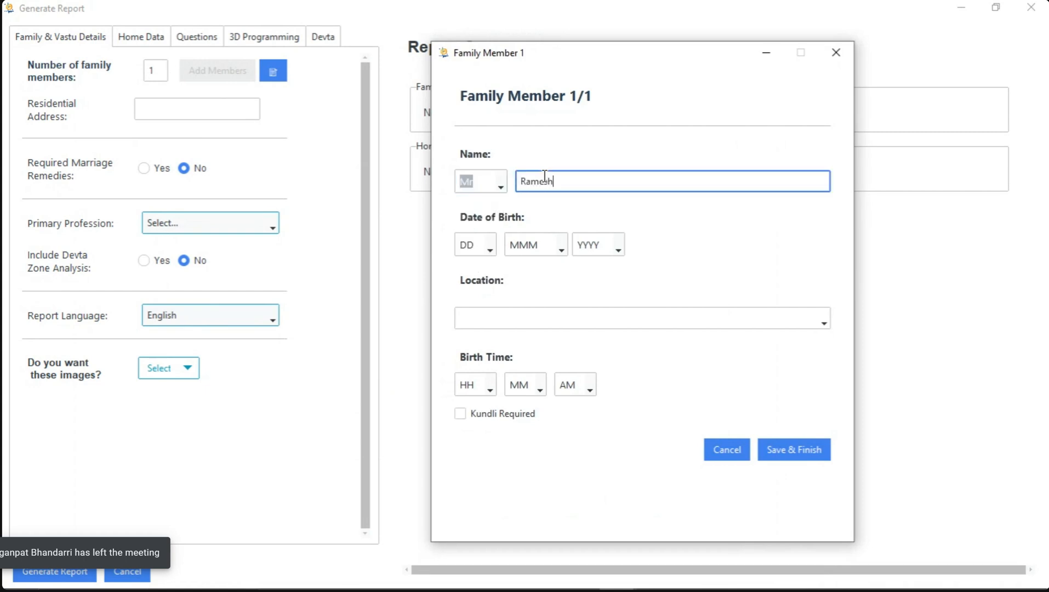
Fill in the family member's day, month and year of birth
{"action": "left_click", "coordinate": [488, 247]}
{"action": "scroll", "coordinate": [486, 291], "scroll_direction": "down", "scroll_amount": 2}
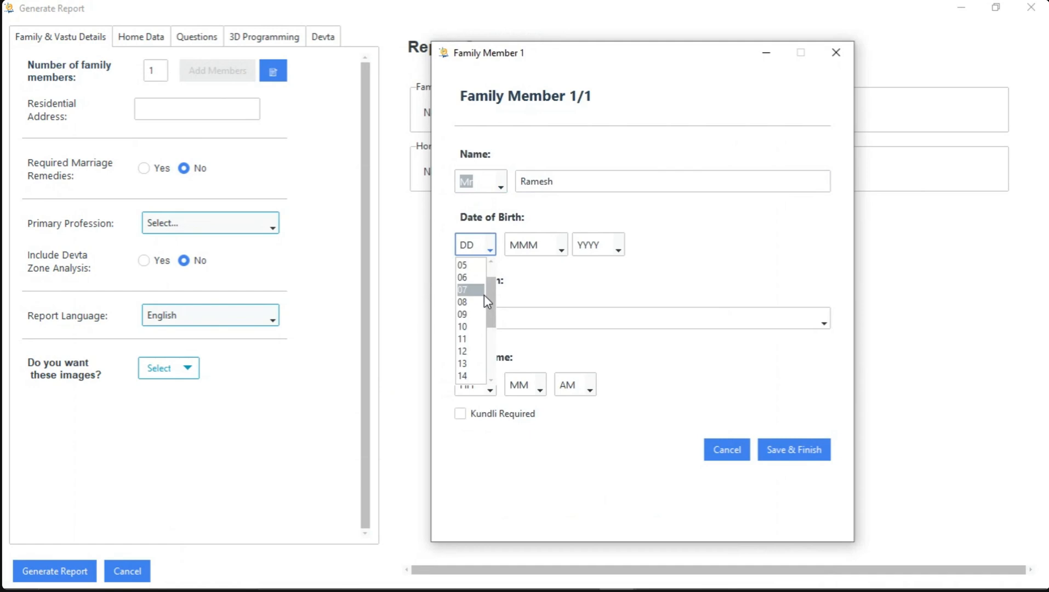
{"action": "scroll", "coordinate": [485, 295], "scroll_direction": "down", "scroll_amount": 5}
{"action": "left_click", "coordinate": [475, 330]}
{"action": "left_click", "coordinate": [542, 255]}
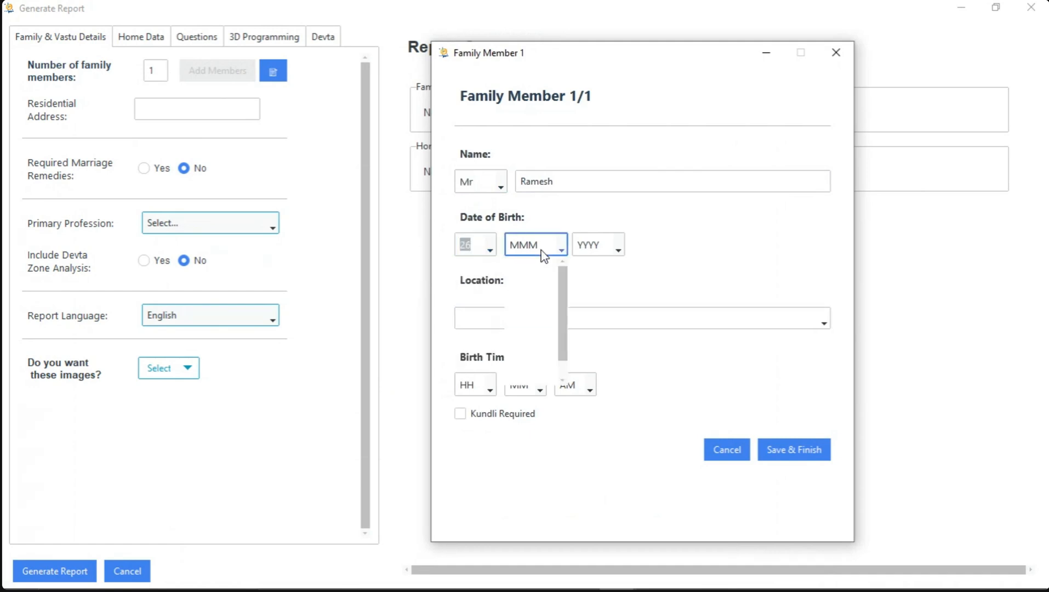
{"action": "left_click", "coordinate": [532, 363]}
{"action": "left_click", "coordinate": [582, 251]}
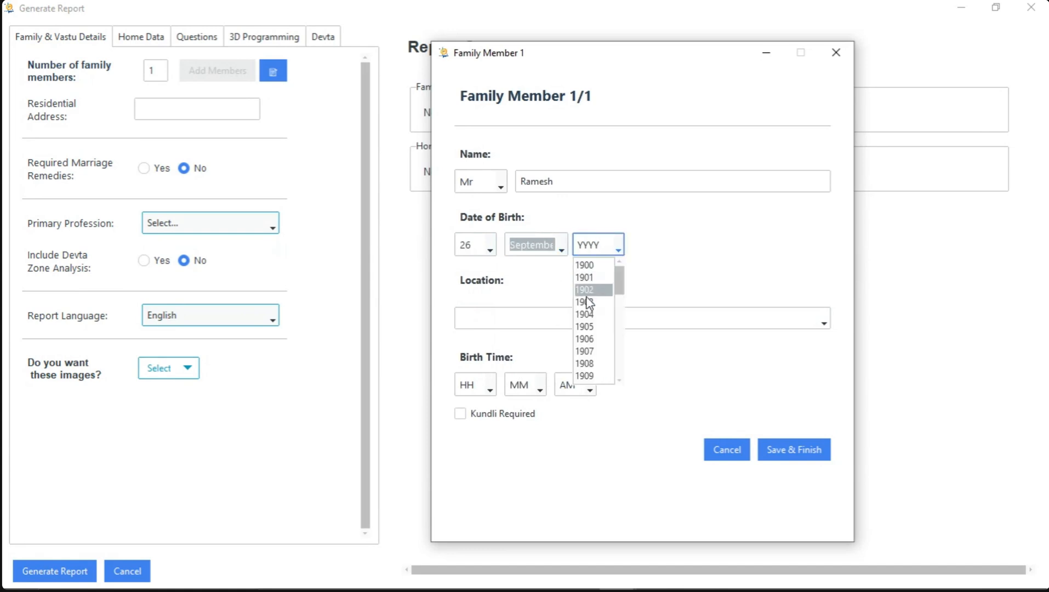
{"action": "scroll", "coordinate": [589, 315], "scroll_direction": "down", "scroll_amount": 20}
{"action": "scroll", "coordinate": [601, 327], "scroll_direction": "up", "scroll_amount": 3}
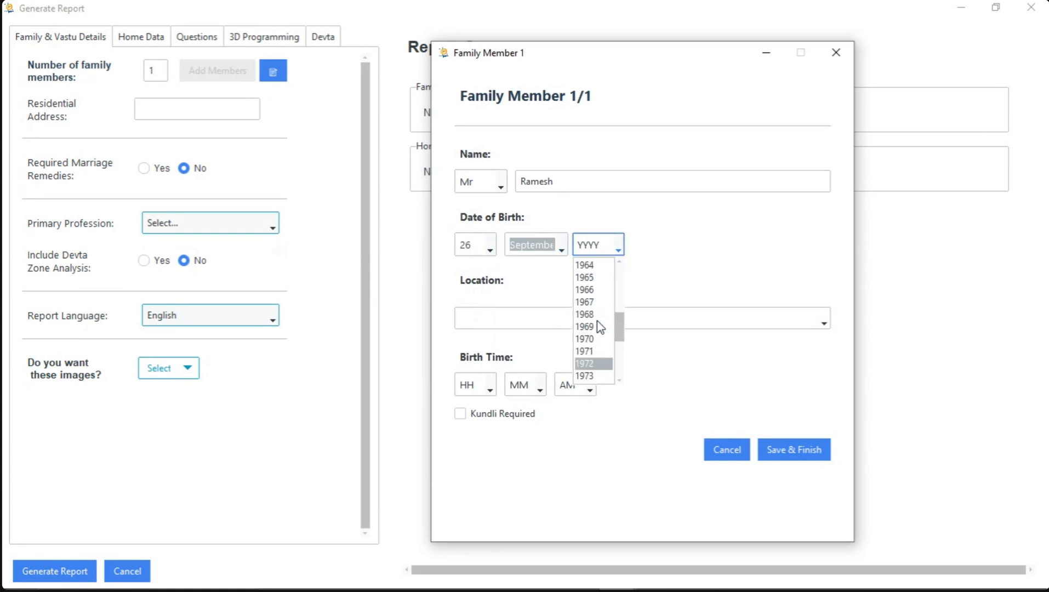
{"action": "scroll", "coordinate": [601, 328], "scroll_direction": "up", "scroll_amount": 2}
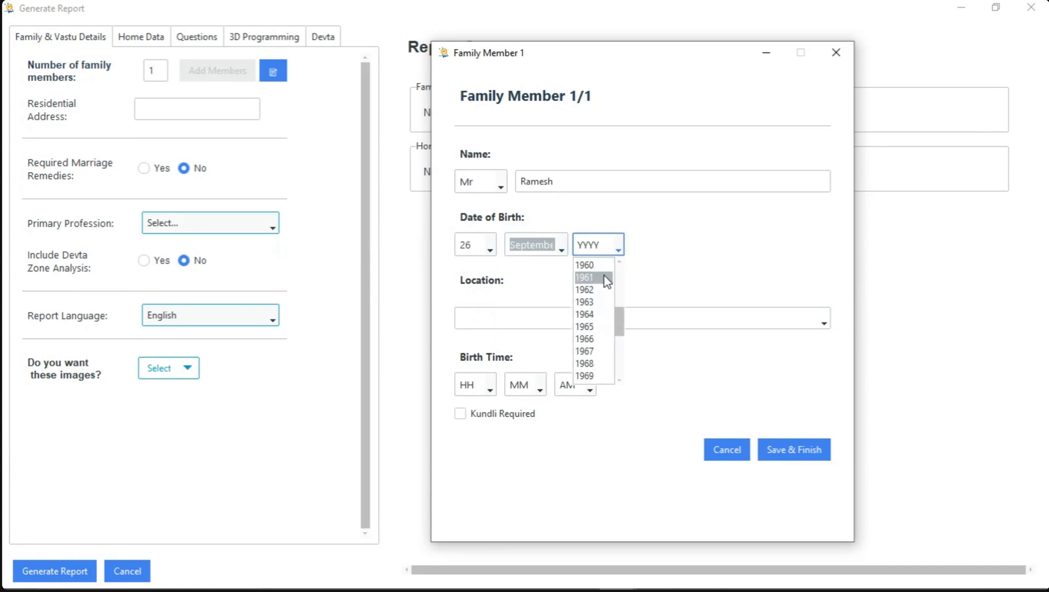
{"action": "scroll", "coordinate": [591, 274], "scroll_direction": "up", "scroll_amount": 2}
{"action": "left_click", "coordinate": [591, 276]}
Set the family member's location to Delhi, India
{"action": "left_click", "coordinate": [499, 321]}
{"action": "type", "text": "del"}
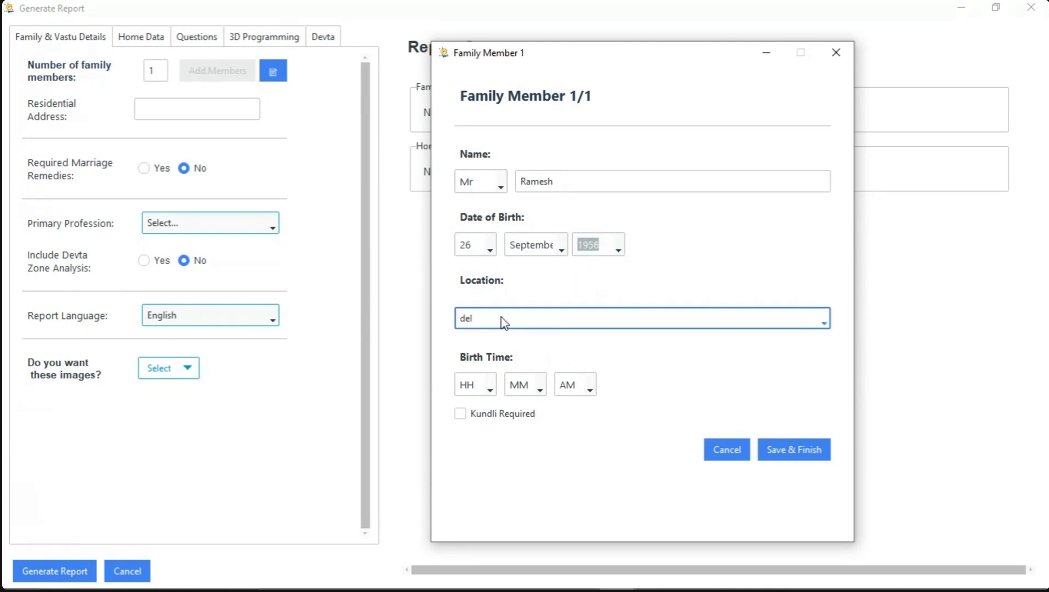
{"action": "left_click", "coordinate": [489, 336]}
Fill in the family member's birth time, mark the Kundli as required, and save the entry
{"action": "scroll", "coordinate": [480, 388], "scroll_direction": "down", "scroll_amount": 1}
{"action": "scroll", "coordinate": [481, 388], "scroll_direction": "down", "scroll_amount": 6}
{"action": "scroll", "coordinate": [523, 388], "scroll_direction": "down", "scroll_amount": 4}
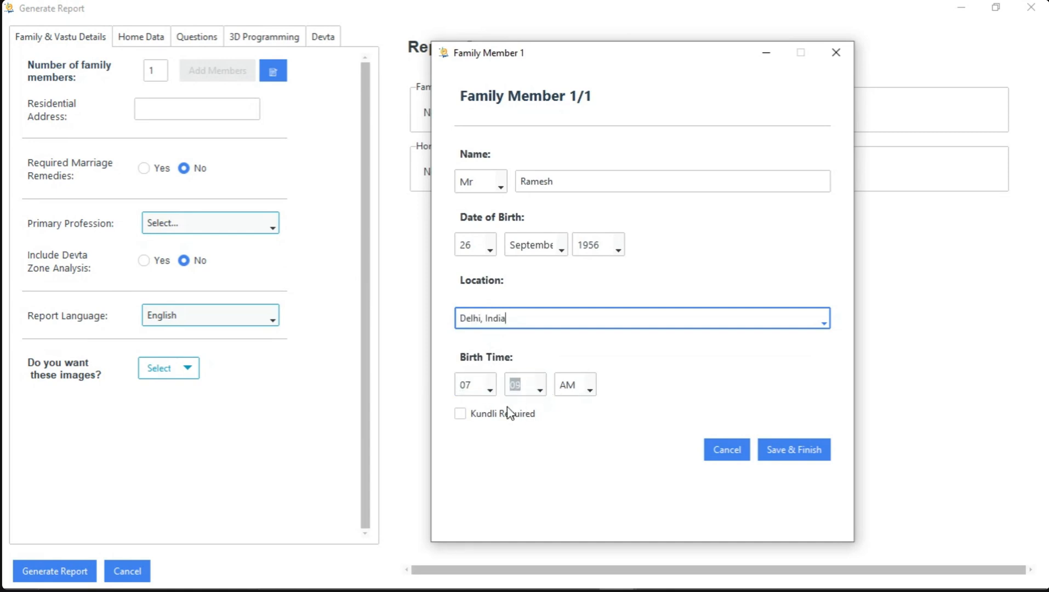
{"action": "left_click", "coordinate": [462, 415]}
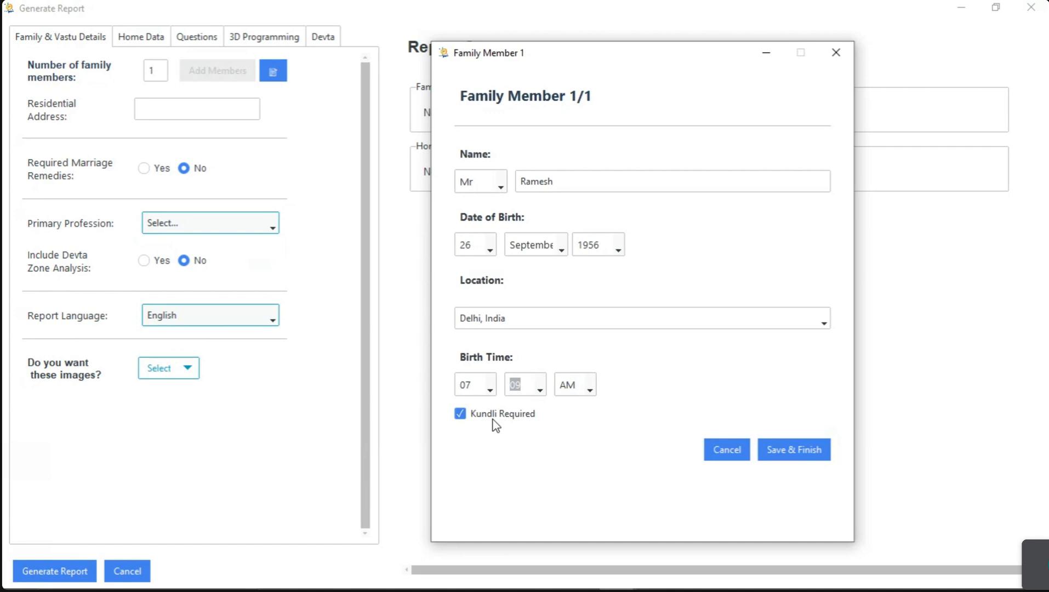
{"action": "left_click", "coordinate": [794, 450]}
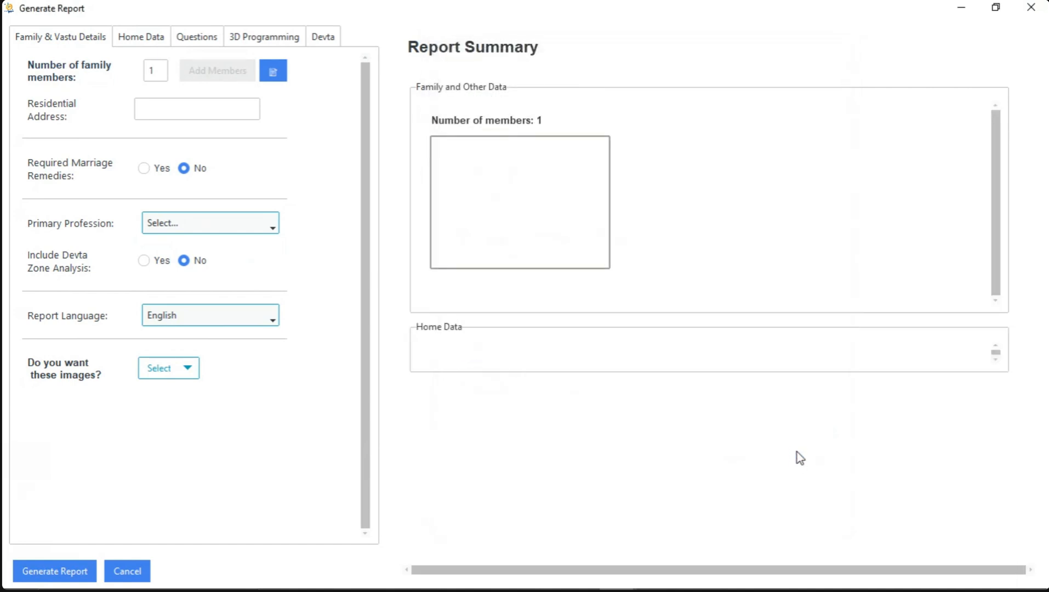
Fill in the residential address for the report
{"action": "left_click", "coordinate": [228, 106]}
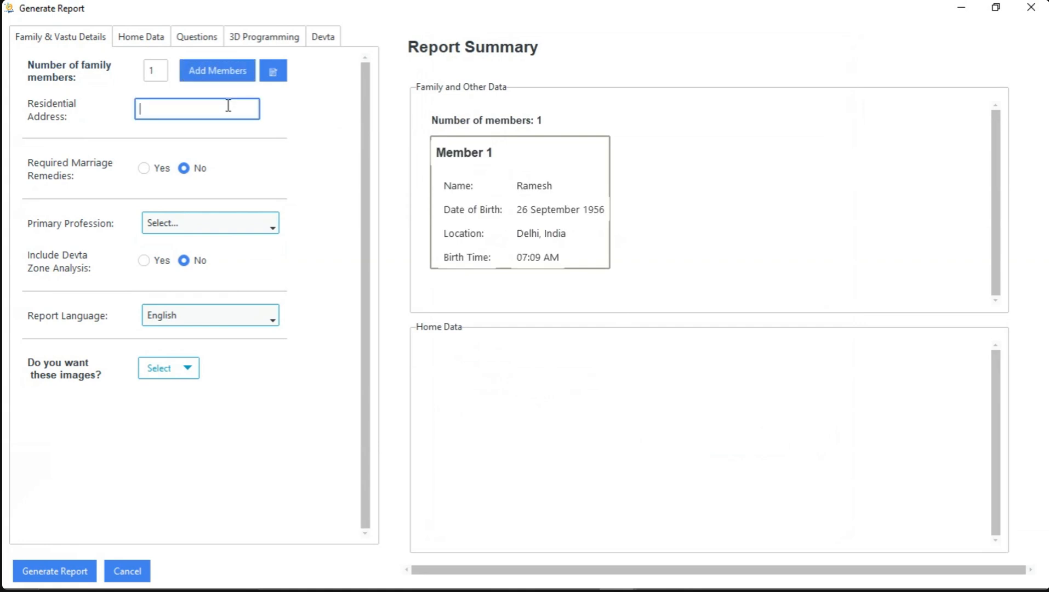
{"action": "type", "text": "19"}
{"action": "key", "text": "BackSpace"}
{"action": "key", "text": "BackSpace"}
{"action": "key", "text": "BackSpace"}
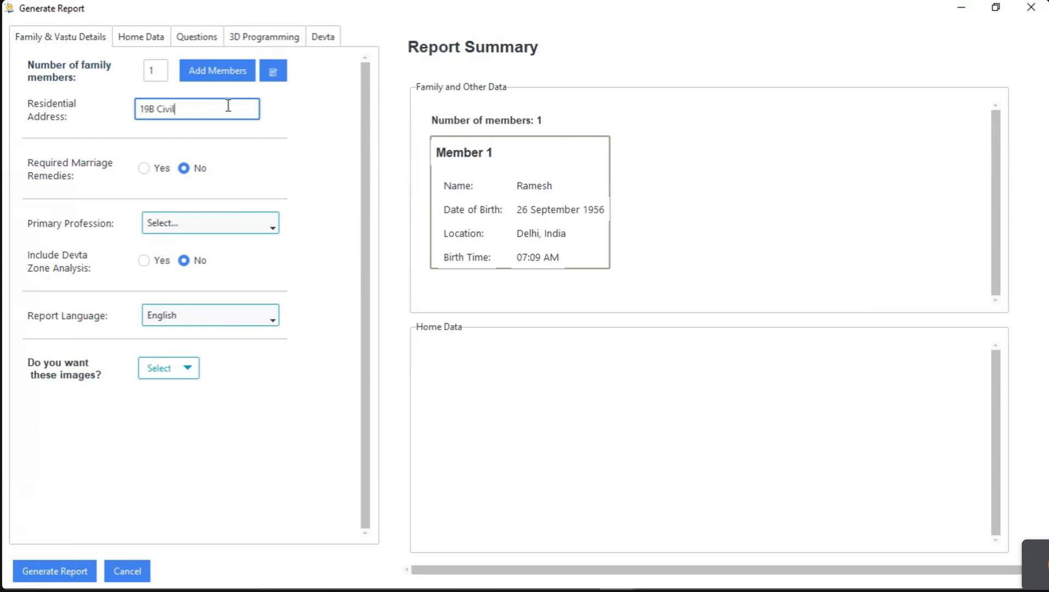
Require marriage remedies, set the primary profession to Clothing, and include the Devta zone analysis
{"action": "left_click", "coordinate": [143, 169]}
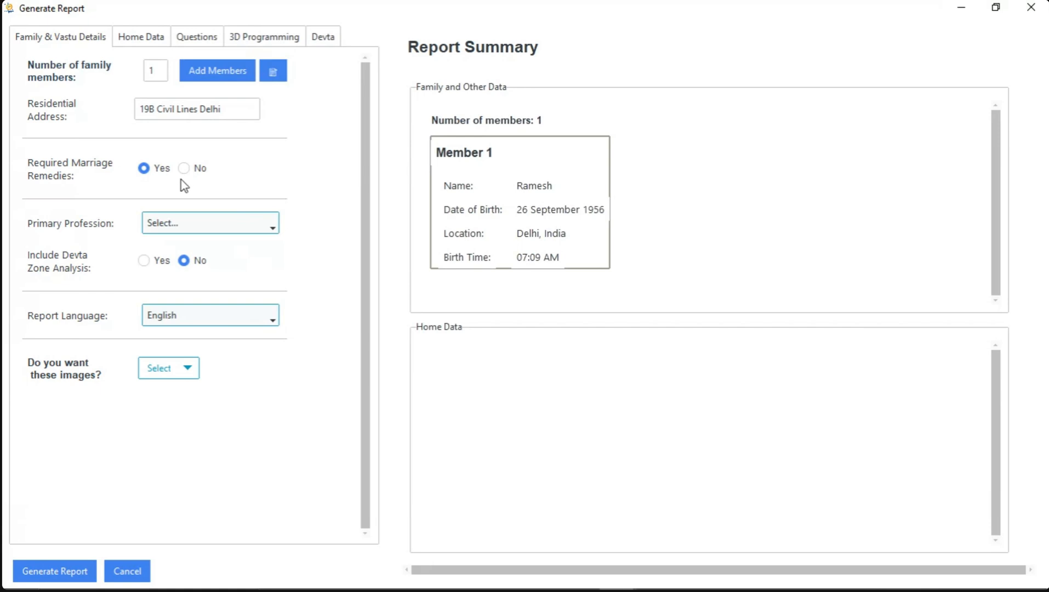
{"action": "left_click", "coordinate": [277, 236]}
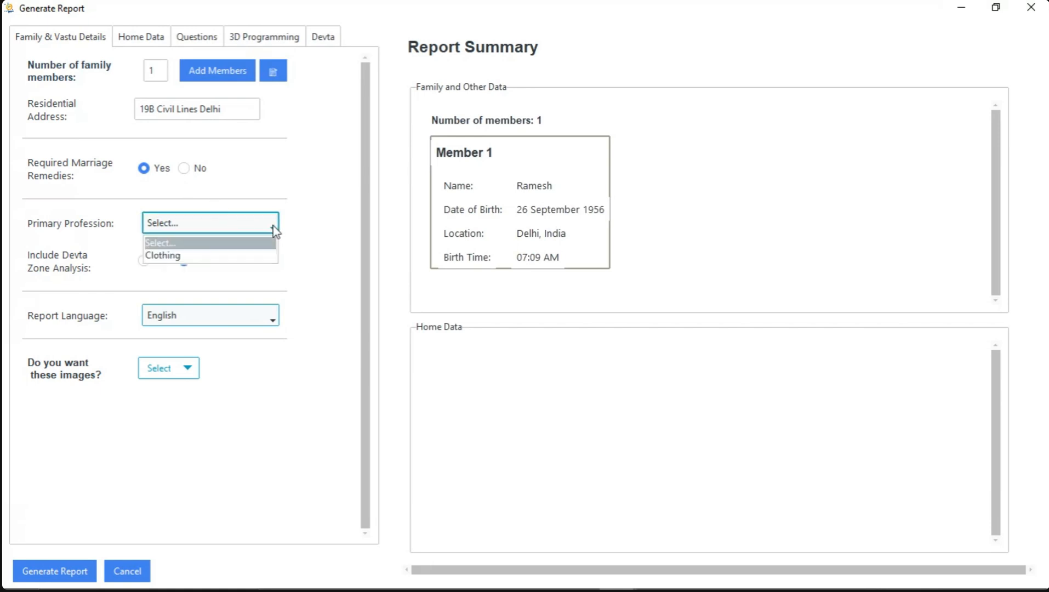
{"action": "left_click", "coordinate": [242, 256]}
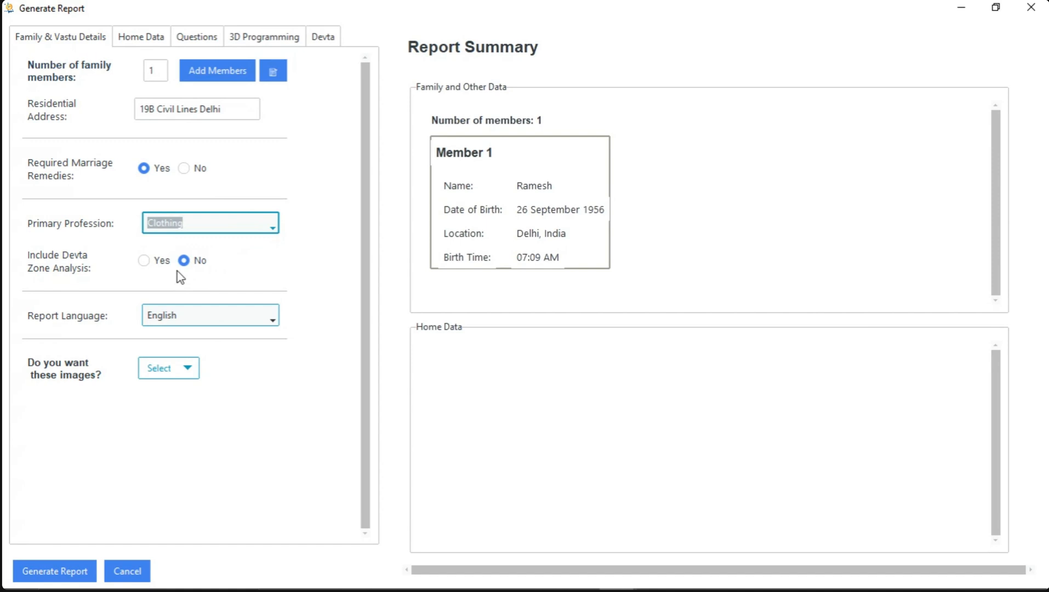
{"action": "left_click", "coordinate": [145, 262]}
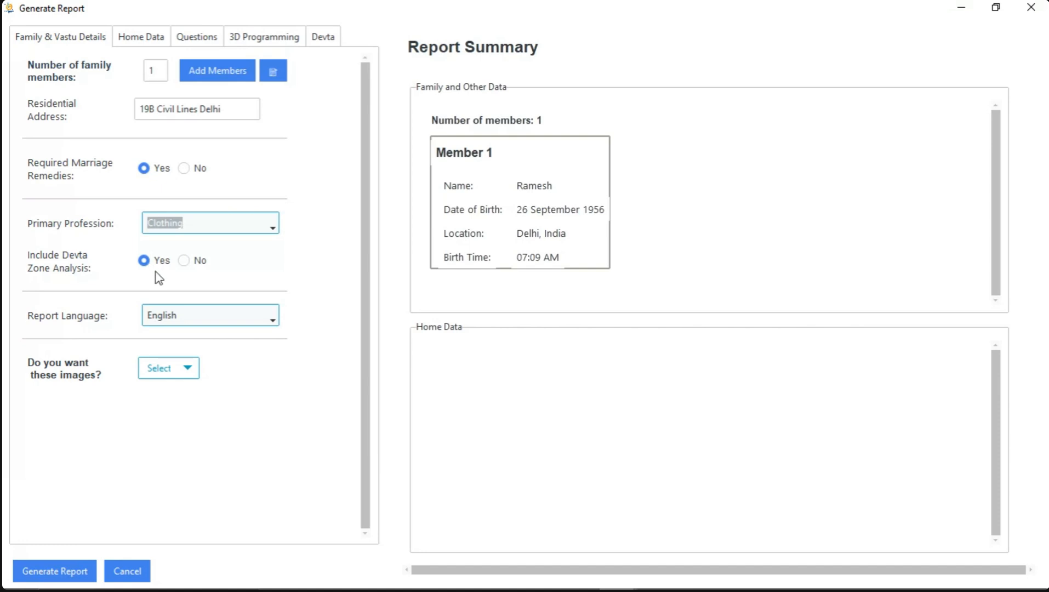
Choose English as the report language and open the list of images to include in the report
{"action": "left_click", "coordinate": [228, 318]}
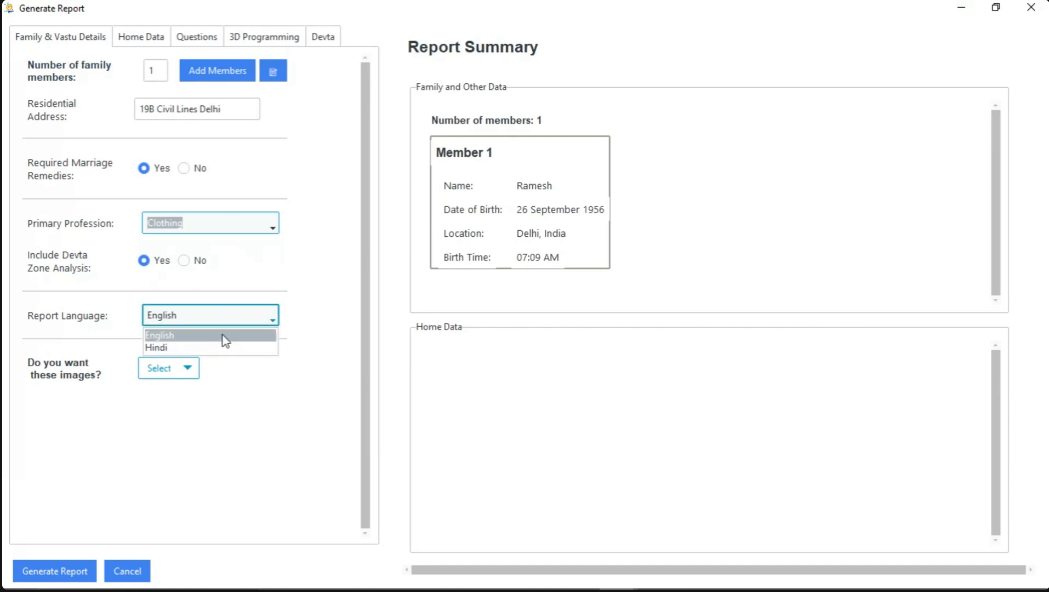
{"action": "left_click", "coordinate": [223, 336]}
{"action": "left_click", "coordinate": [186, 367]}
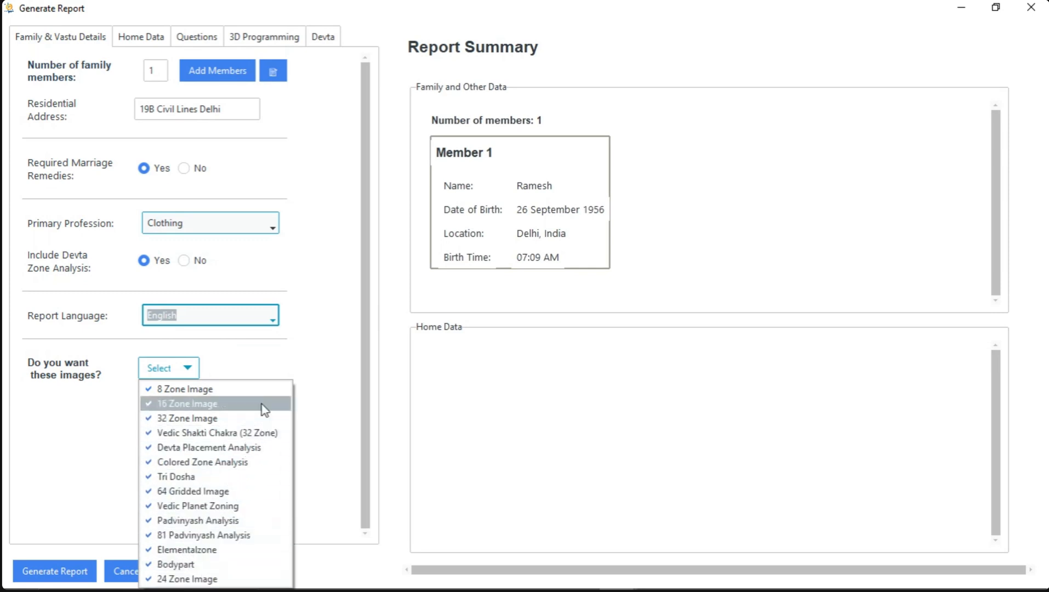
{"action": "left_click", "coordinate": [220, 478]}
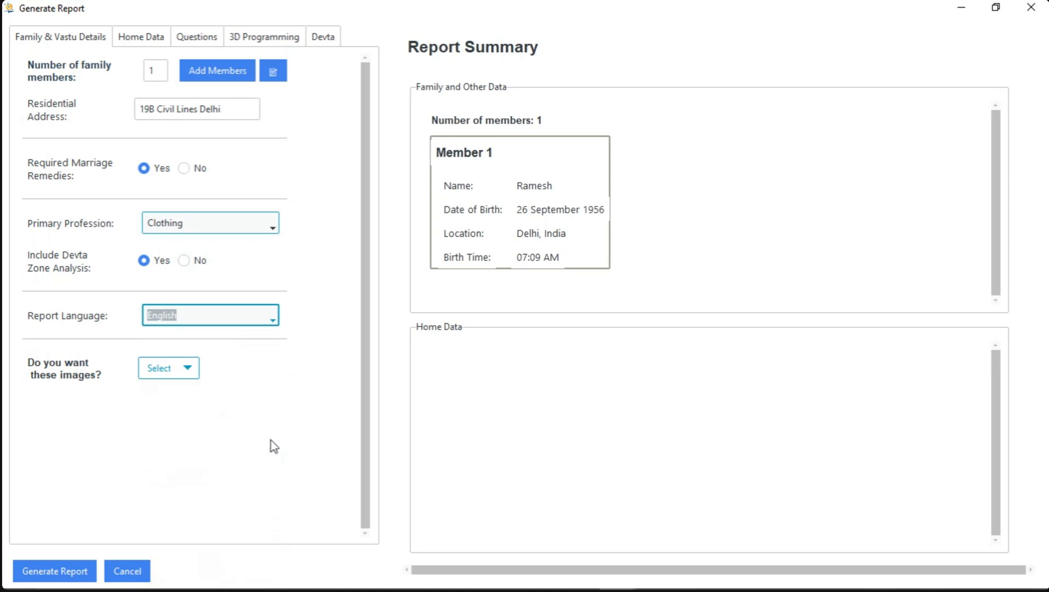
Open the home data and display the floor plan image with the 32 Zone(Mahavastu) division beside the zone list
{"action": "left_click", "coordinate": [147, 41]}
{"action": "left_click", "coordinate": [258, 73]}
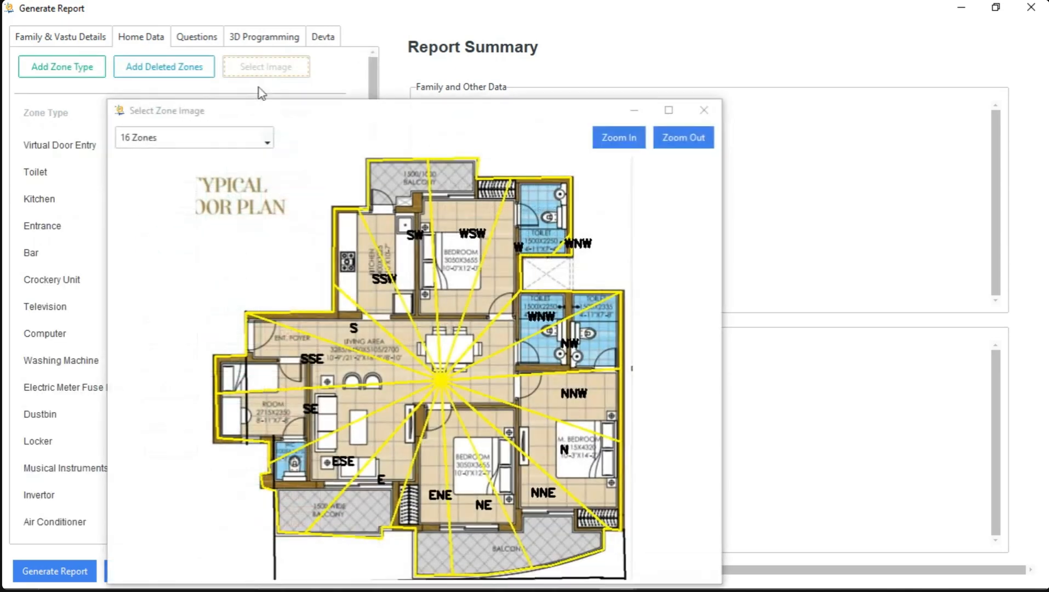
{"action": "left_click_drag", "start_coordinate": [275, 117], "coordinate": [582, 65]}
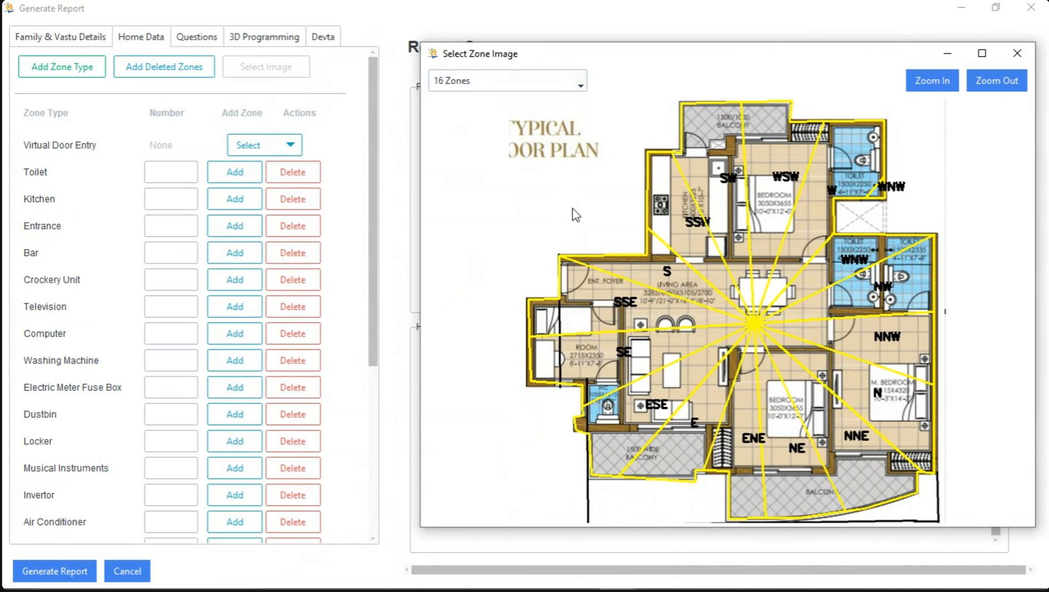
{"action": "left_click", "coordinate": [578, 83]}
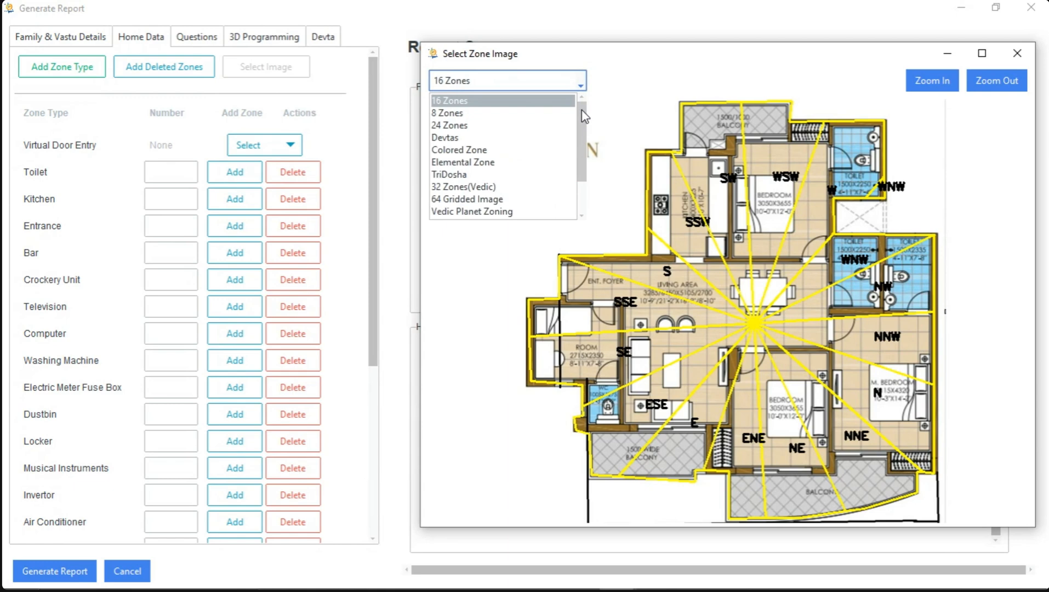
{"action": "left_click_drag", "start_coordinate": [582, 120], "coordinate": [584, 141]}
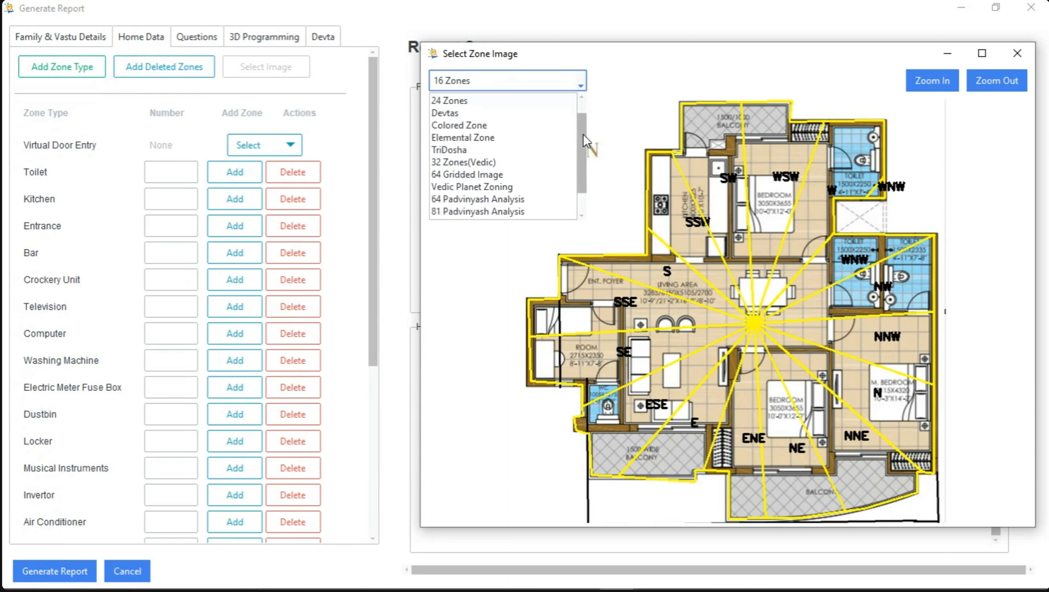
{"action": "scroll", "coordinate": [504, 167], "scroll_direction": "up", "scroll_amount": 1}
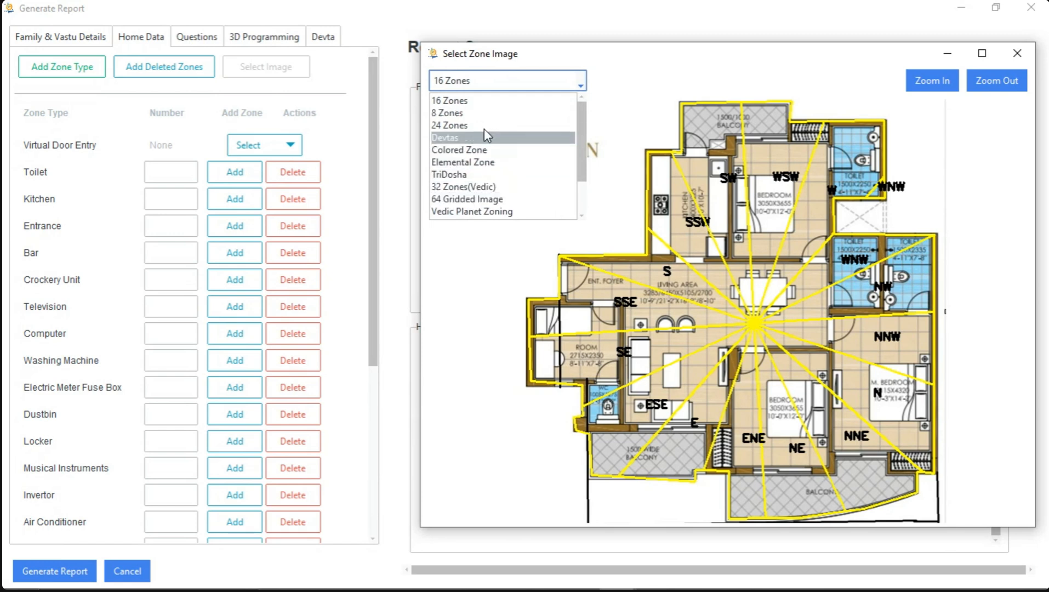
{"action": "scroll", "coordinate": [487, 192], "scroll_direction": "down", "scroll_amount": 2}
{"action": "left_click", "coordinate": [484, 198]}
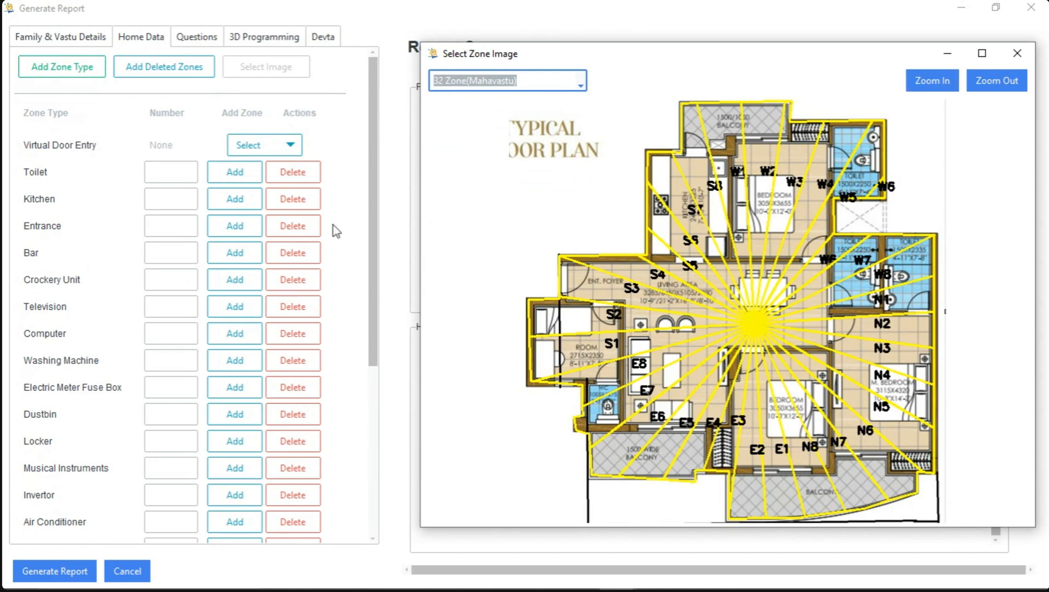
Add 1 entrance to the home data, assign it to zone S3, and save the zones
{"action": "left_click", "coordinate": [181, 226]}
{"action": "type", "text": "1"}
{"action": "left_click", "coordinate": [235, 226]}
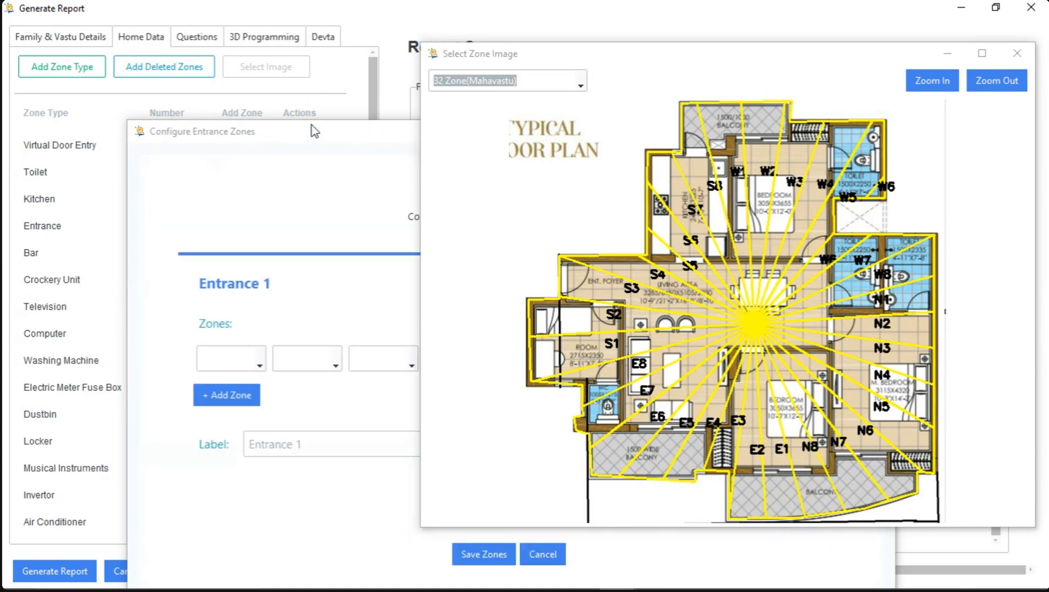
{"action": "left_click_drag", "start_coordinate": [331, 138], "coordinate": [260, 53]}
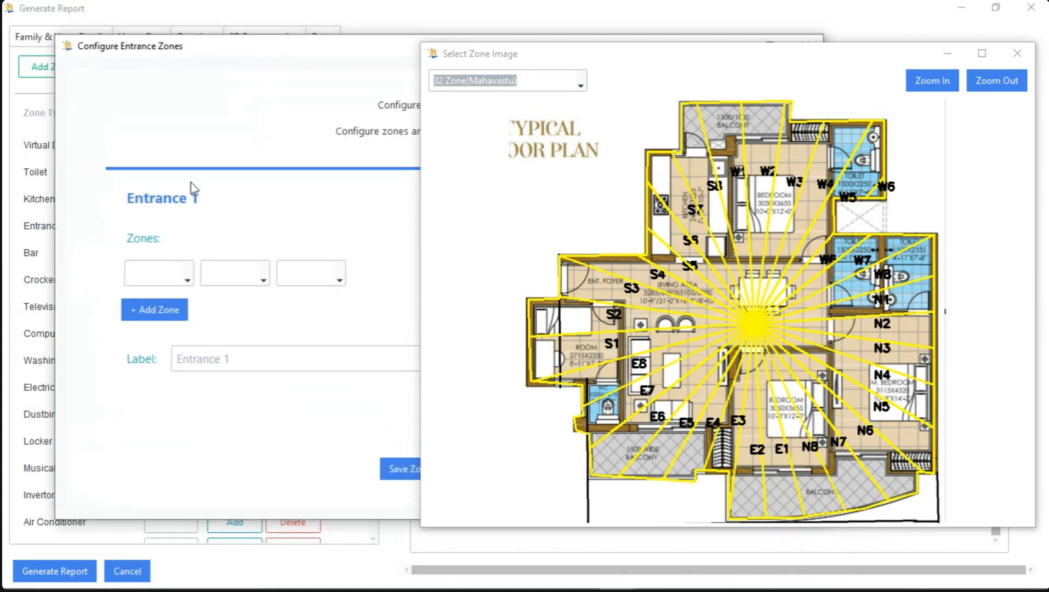
{"action": "left_click", "coordinate": [186, 276]}
{"action": "left_click_drag", "start_coordinate": [184, 335], "coordinate": [185, 368]}
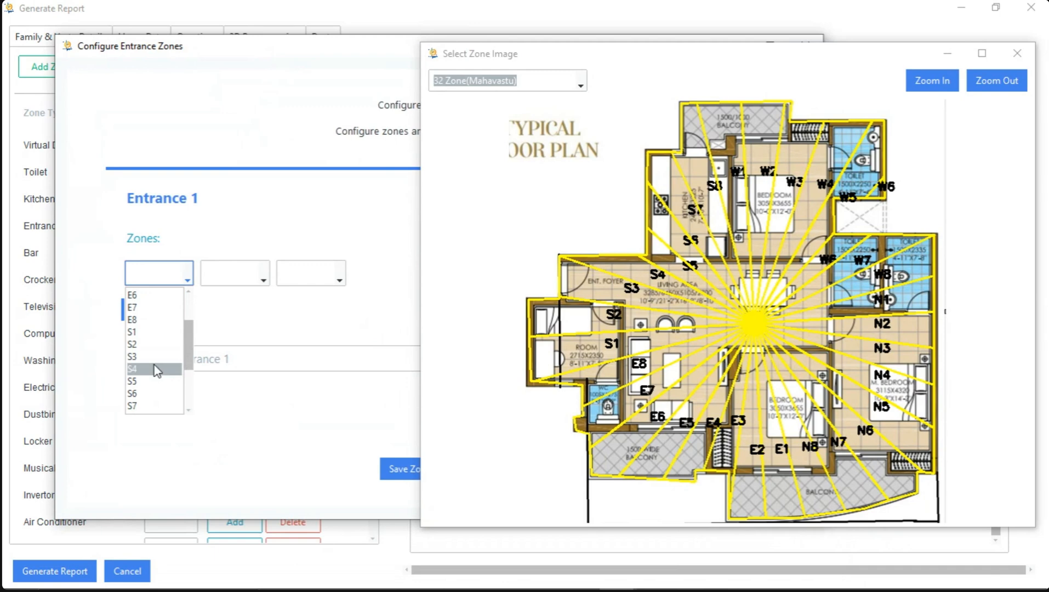
{"action": "left_click", "coordinate": [154, 367]}
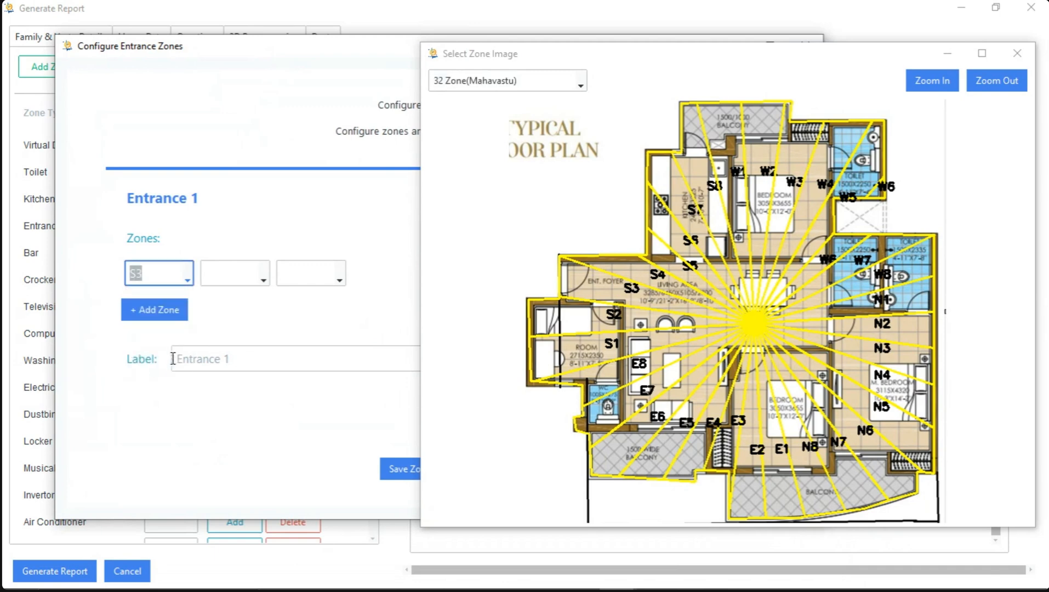
{"action": "left_click", "coordinate": [408, 475]}
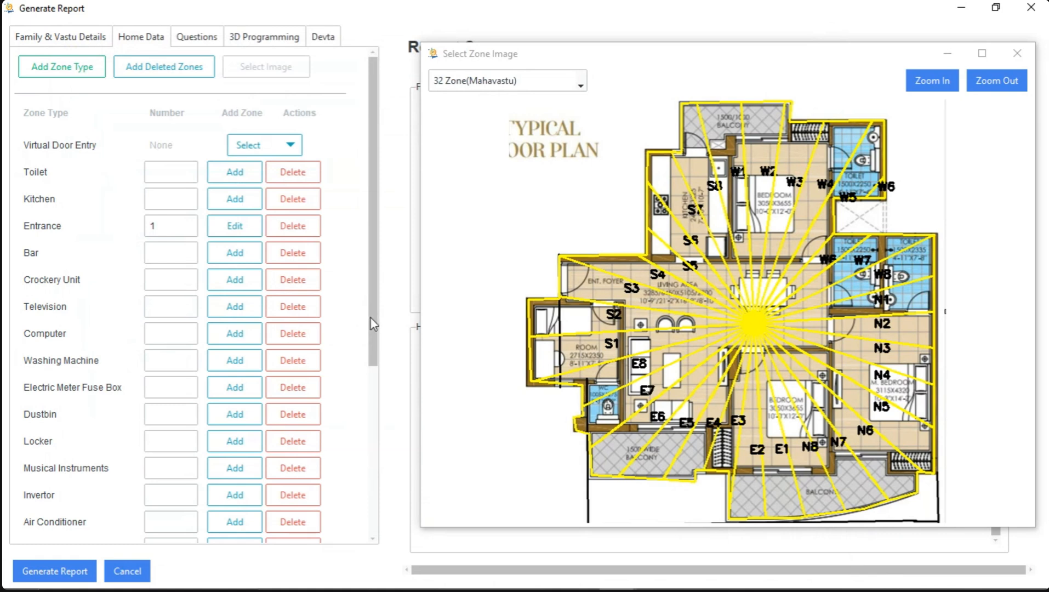
Look through the remaining home zone types and enlarge the floor plan image to inspect its zone labels
{"action": "left_click_drag", "start_coordinate": [370, 317], "coordinate": [368, 448]}
{"action": "left_click_drag", "start_coordinate": [370, 452], "coordinate": [374, 487]}
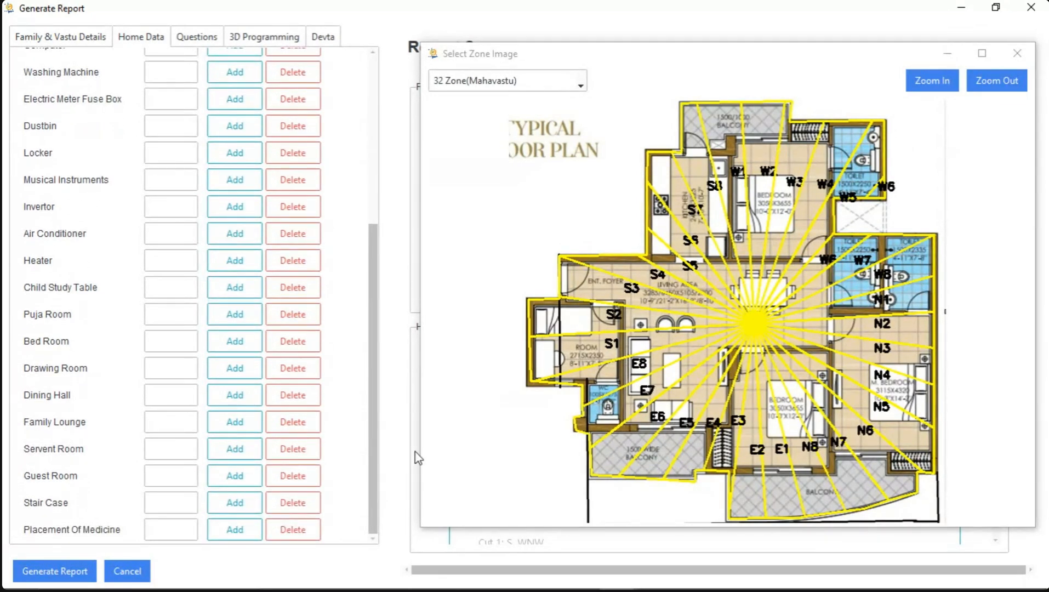
{"action": "left_click", "coordinate": [938, 87]}
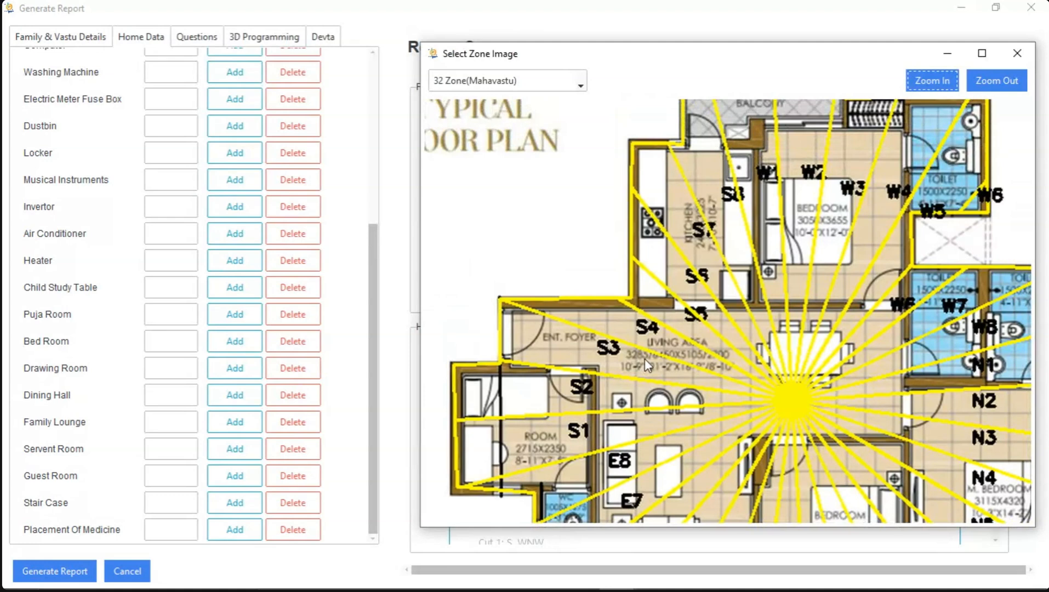
{"action": "left_click", "coordinate": [931, 91]}
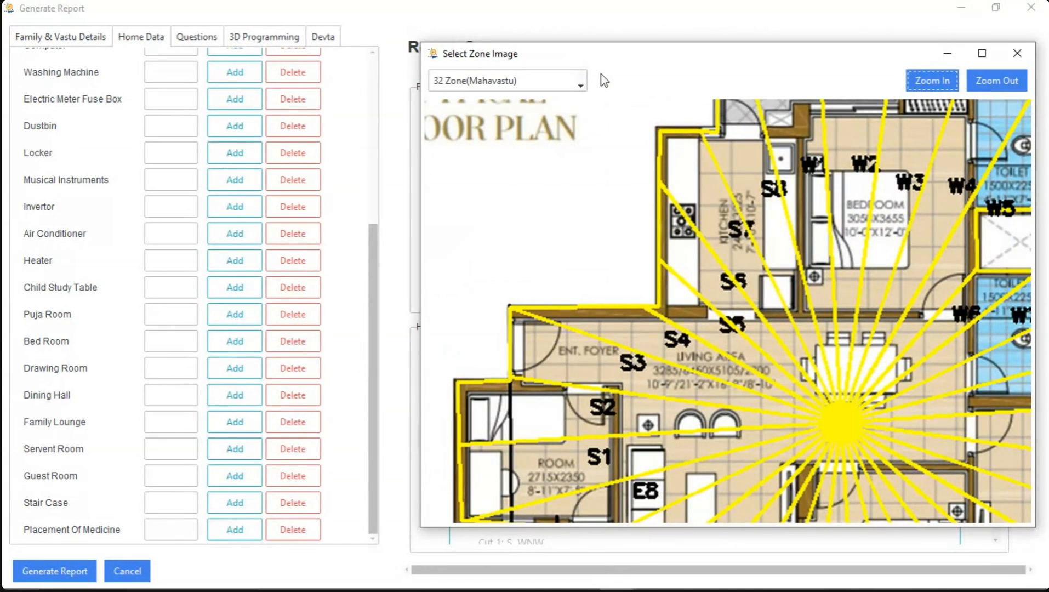
{"action": "left_click", "coordinate": [580, 83]}
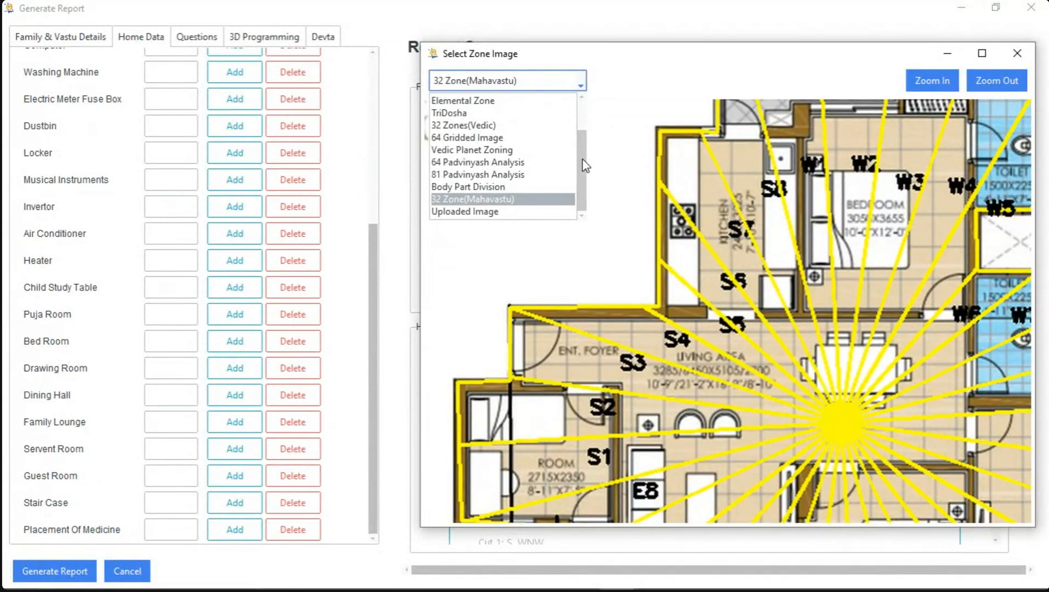
{"action": "left_click", "coordinate": [647, 166]}
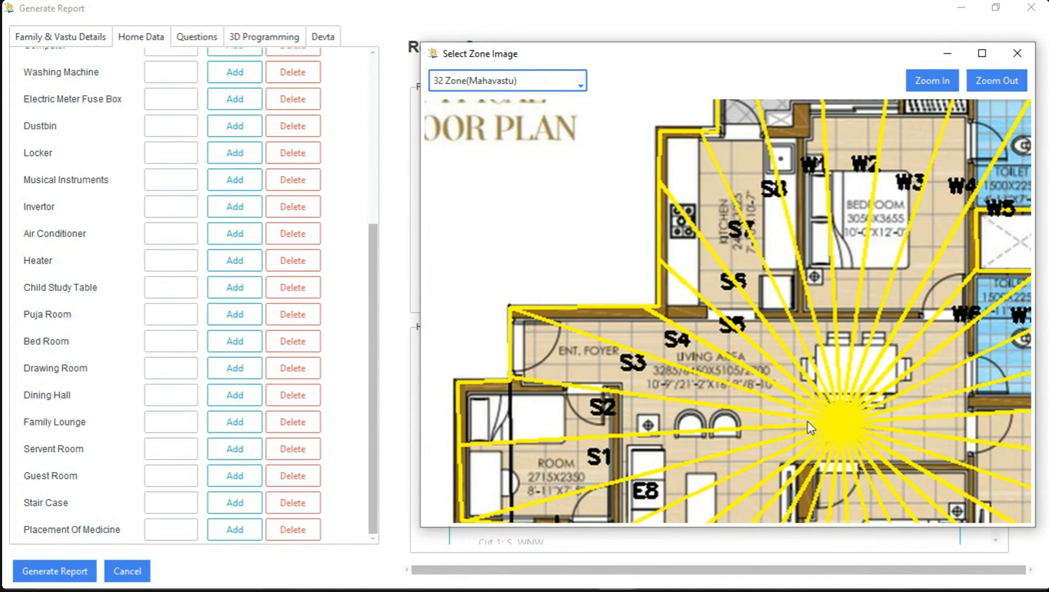
Edit the existing entrance entry, choose S3 as its first zone, and save it
{"action": "left_click_drag", "start_coordinate": [373, 289], "coordinate": [326, 113]}
{"action": "left_click", "coordinate": [245, 225]}
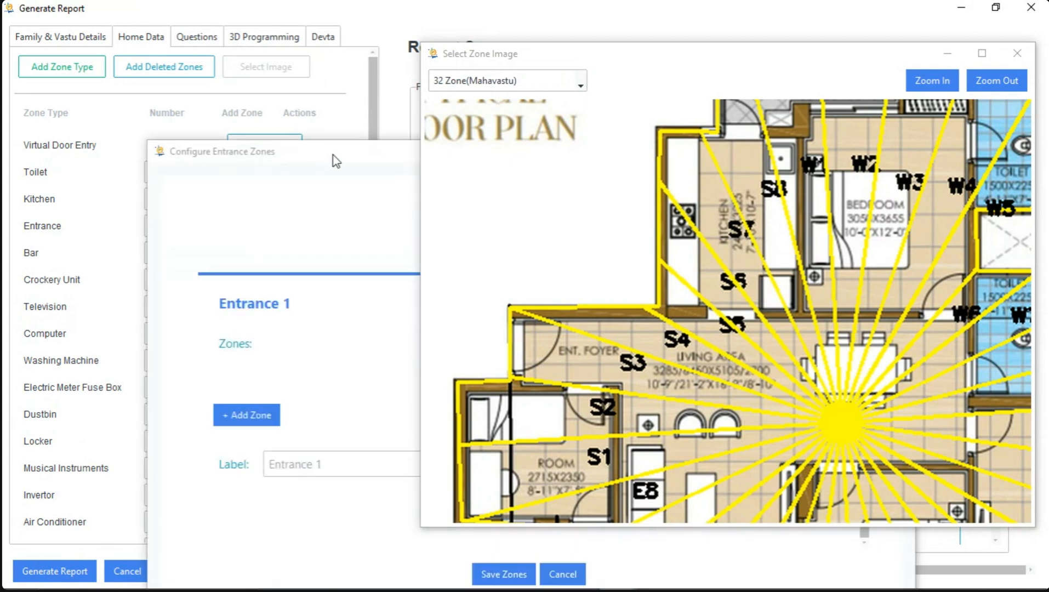
{"action": "left_click", "coordinate": [196, 274]}
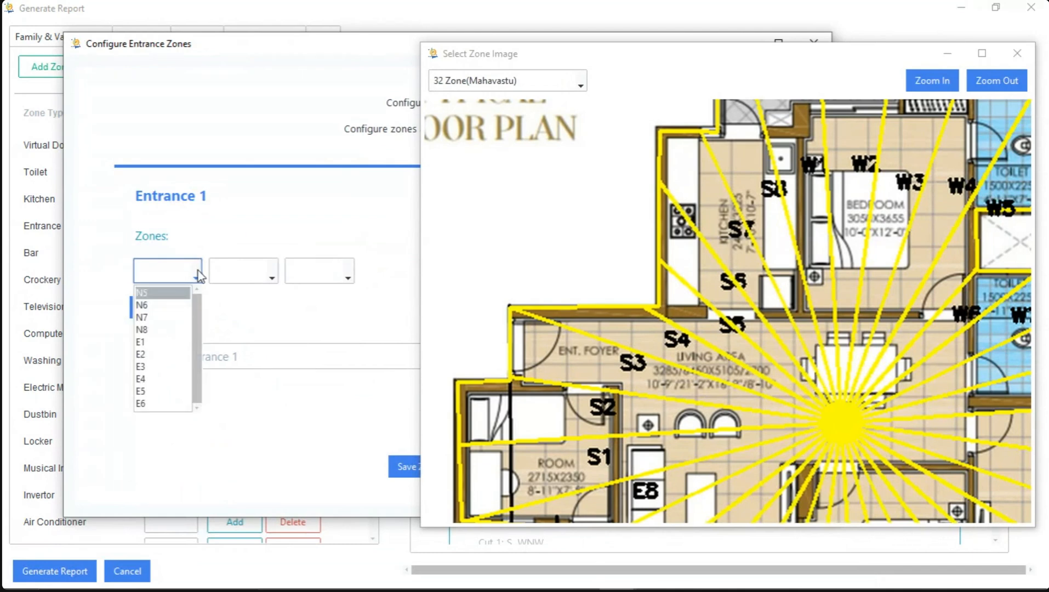
{"action": "scroll", "coordinate": [194, 315], "scroll_direction": "down", "scroll_amount": 3}
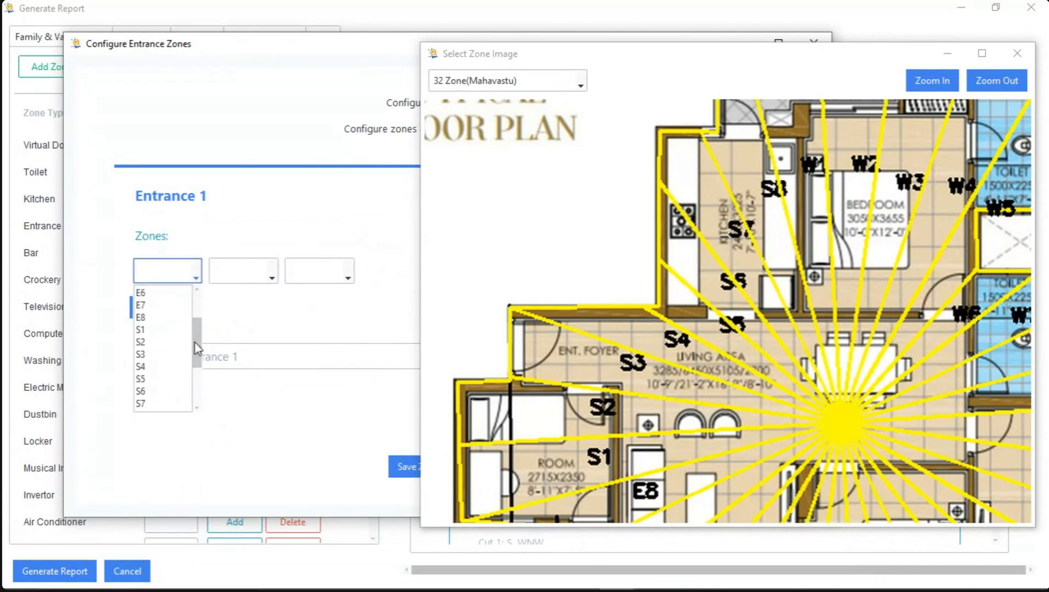
{"action": "left_click", "coordinate": [154, 355]}
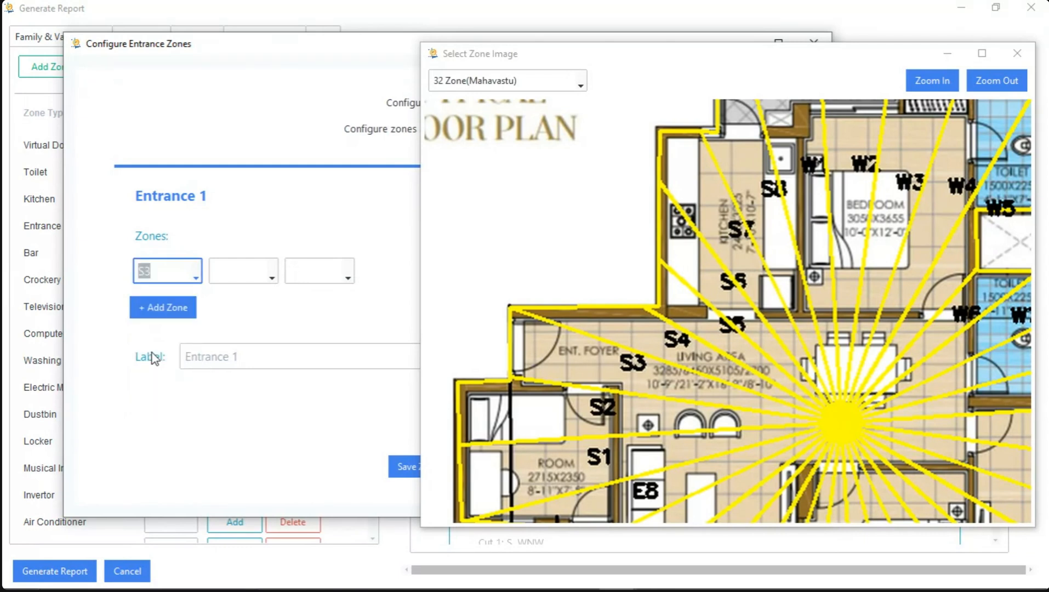
{"action": "left_click", "coordinate": [404, 472]}
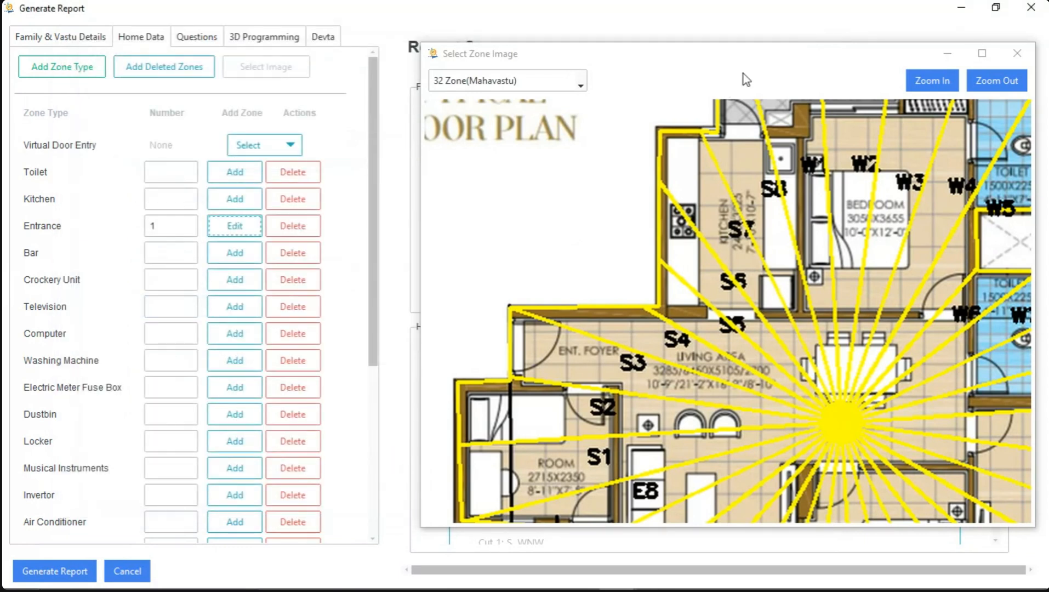
View the virtual door entry options, close the zone image, and look over the home data summary
{"action": "left_click_drag", "start_coordinate": [745, 68], "coordinate": [707, 85]}
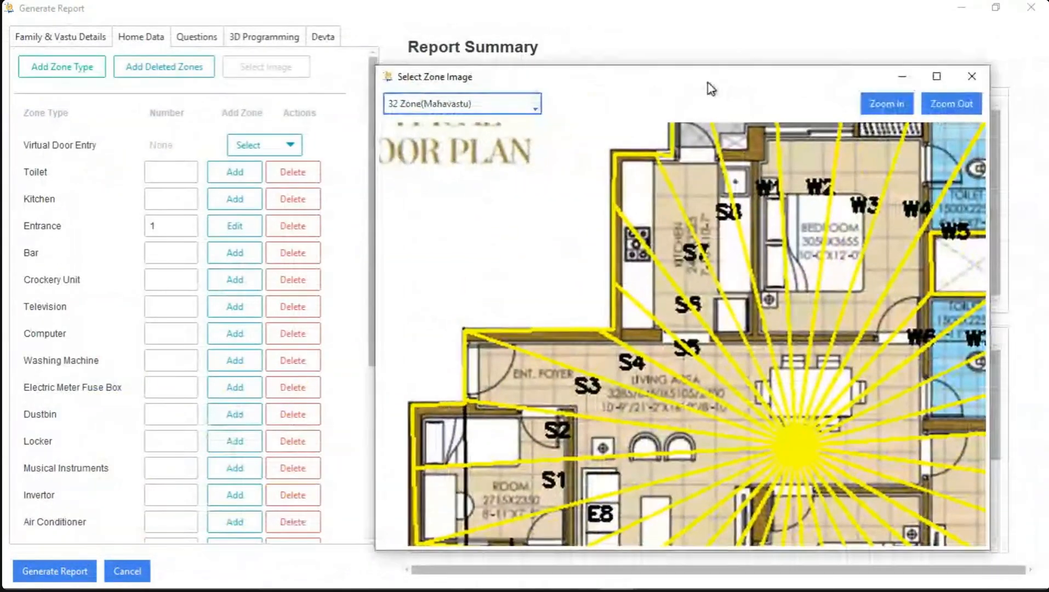
{"action": "left_click", "coordinate": [299, 146]}
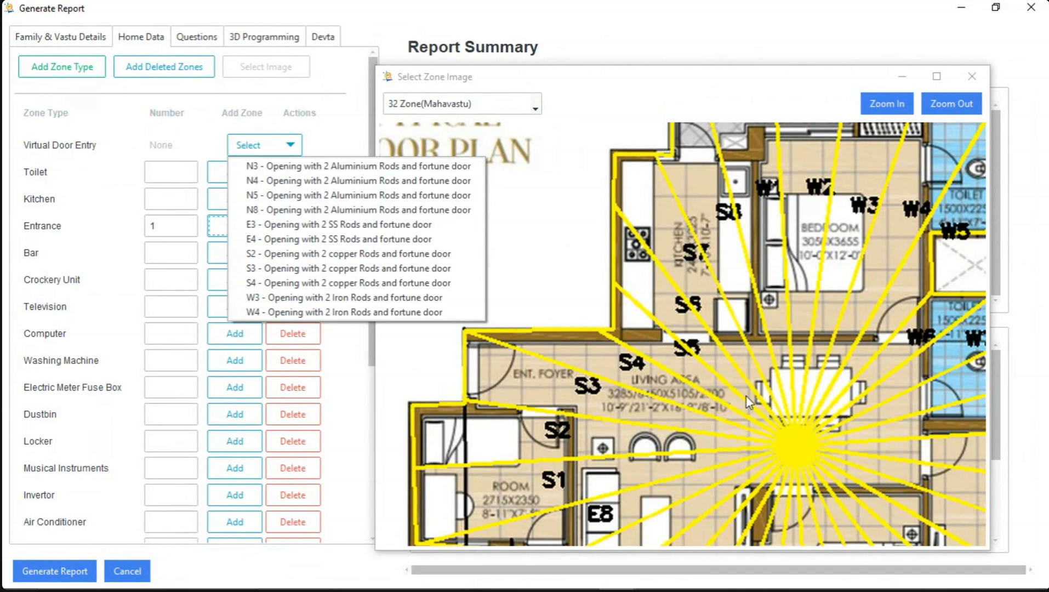
{"action": "left_click", "coordinate": [759, 276]}
{"action": "left_click_drag", "start_coordinate": [789, 223], "coordinate": [774, 184]}
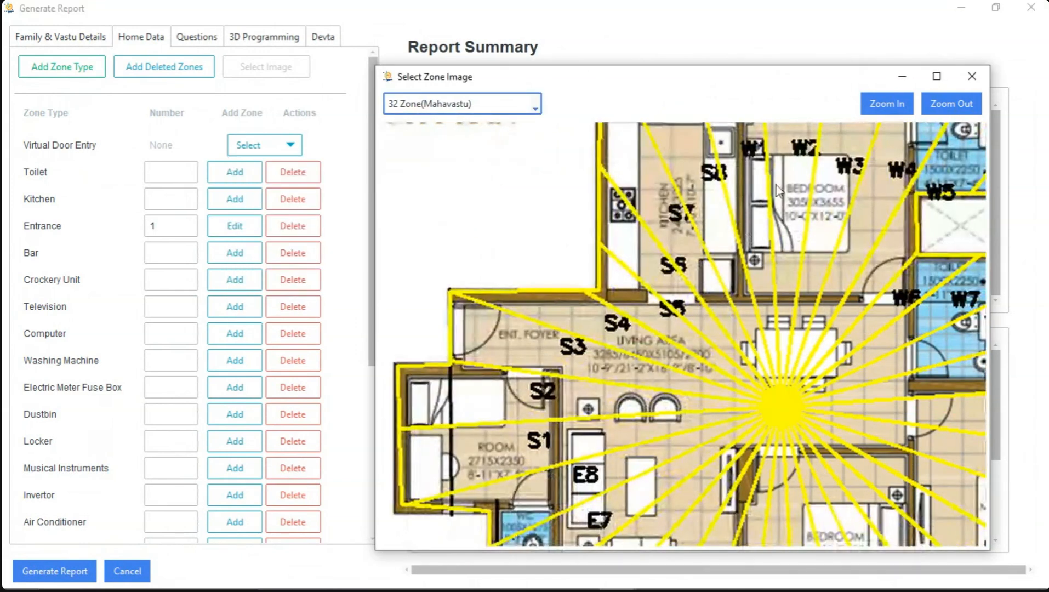
{"action": "left_click", "coordinate": [971, 81]}
{"action": "left_click_drag", "start_coordinate": [995, 391], "coordinate": [999, 428]}
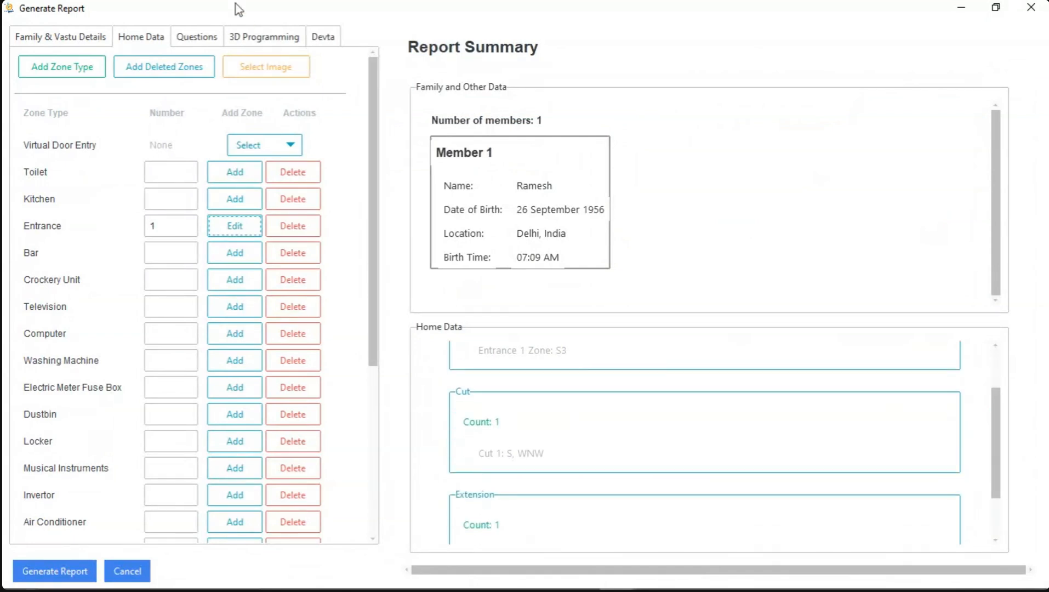
Include all three frequently asked questions: property purpose, number of rooms planned, and specific direction preference
{"action": "left_click", "coordinate": [206, 40]}
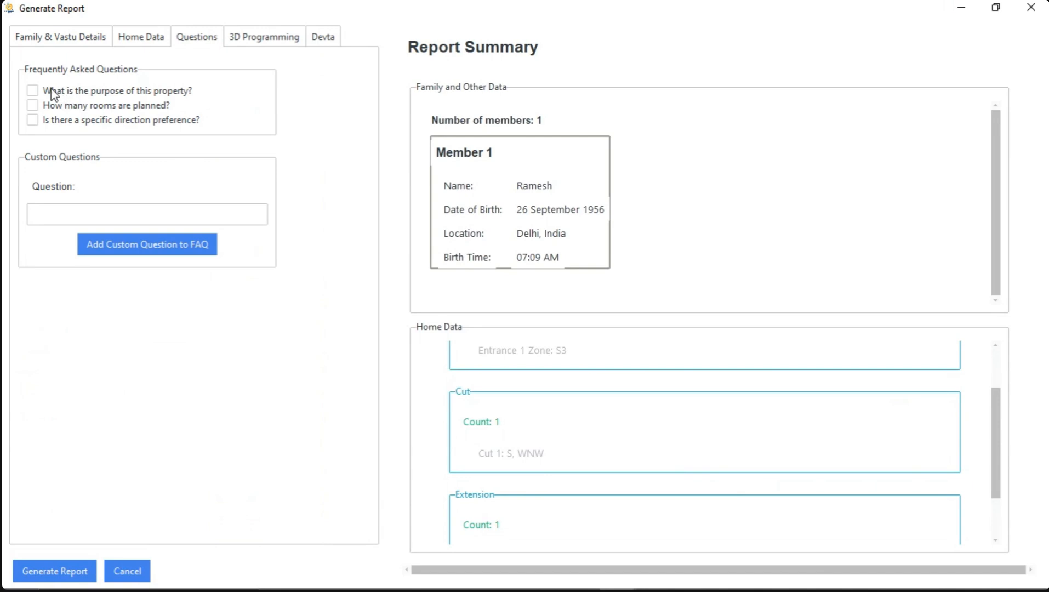
{"action": "left_click", "coordinate": [32, 90]}
{"action": "left_click", "coordinate": [32, 106]}
{"action": "left_click", "coordinate": [33, 120]}
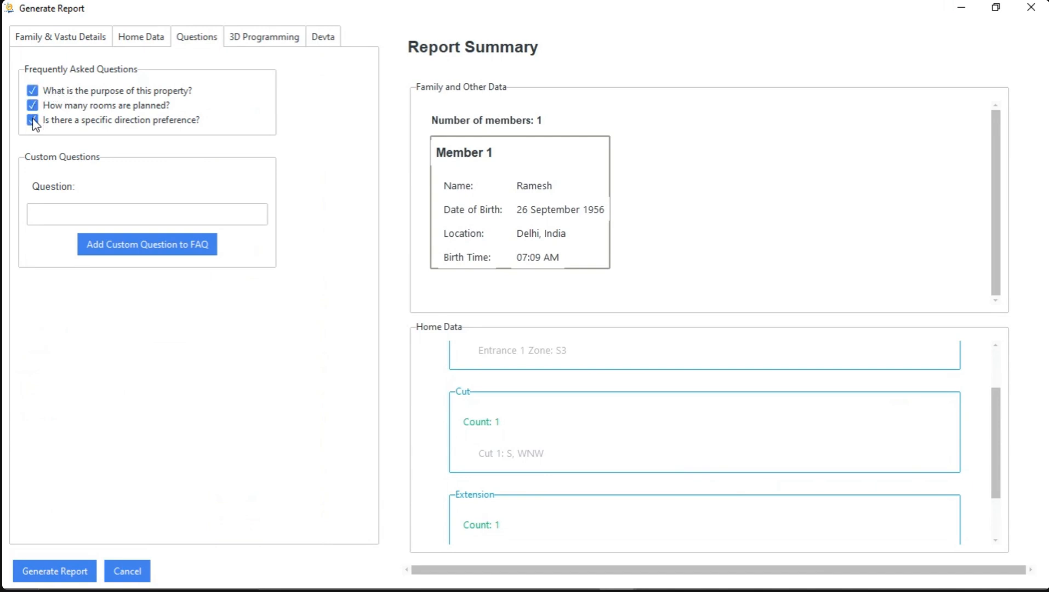
Add the custom question "You can your question here" to the frequently asked questions
{"action": "left_click", "coordinate": [94, 213]}
{"action": "type", "text": "Yo"}
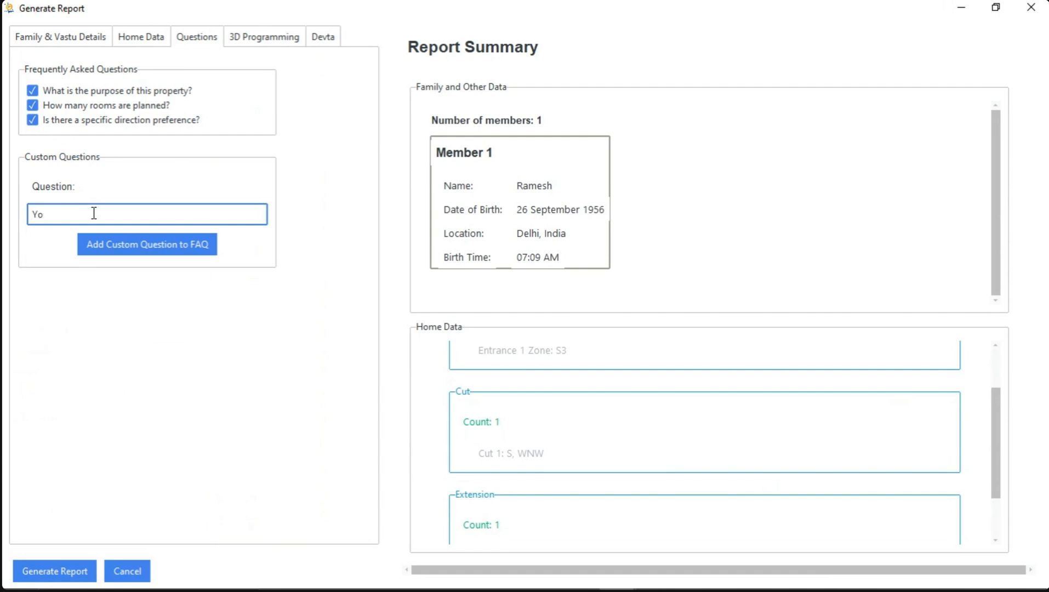
{"action": "type", "text": "u can your ask"}
{"action": "key", "text": "BackSpace"}
{"action": "type", "text": "q"}
{"action": "key", "text": "BackSpace"}
{"action": "key", "text": "BackSpace"}
{"action": "key", "text": "BackSpace"}
{"action": "type", "text": "question here"}
{"action": "left_click", "coordinate": [175, 242]}
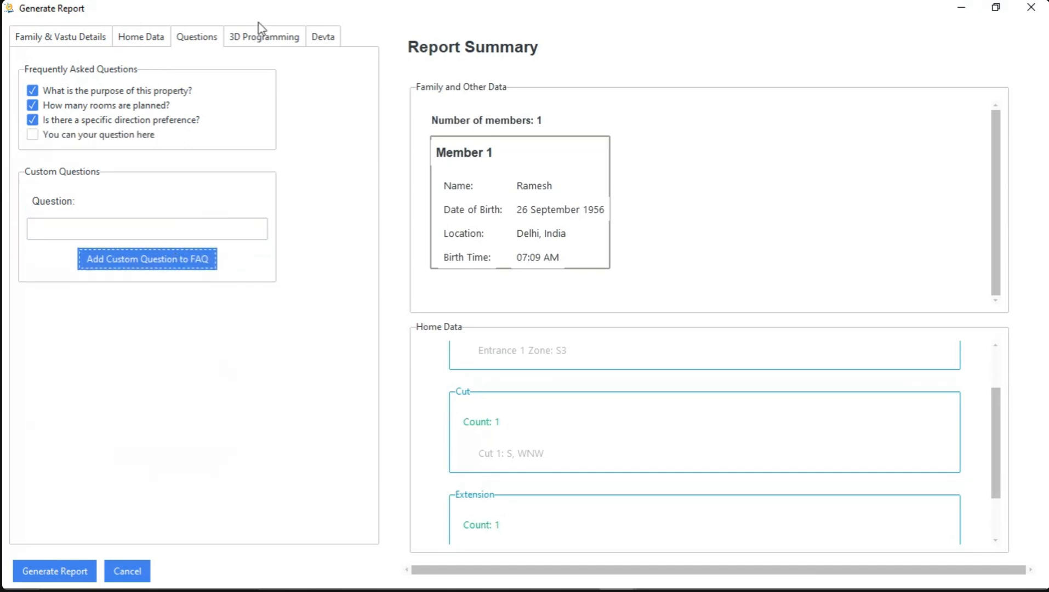
Look through the 3D programming remedies, examining each object's placement direction, purpose, and description
{"action": "left_click", "coordinate": [264, 49]}
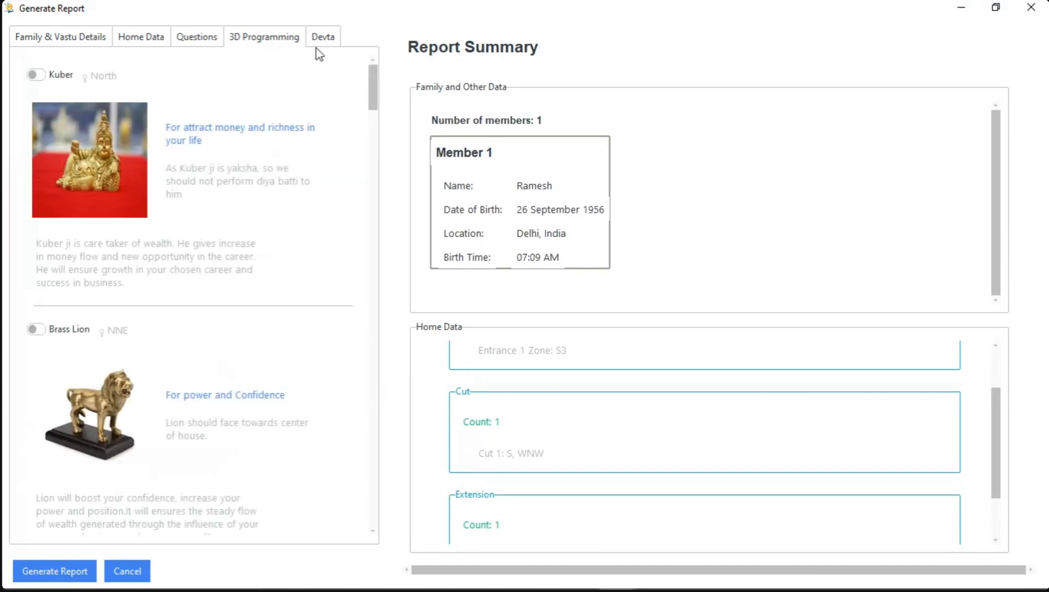
{"action": "scroll", "coordinate": [308, 81], "scroll_direction": "down", "scroll_amount": 2}
{"action": "scroll", "coordinate": [305, 76], "scroll_direction": "down", "scroll_amount": 8}
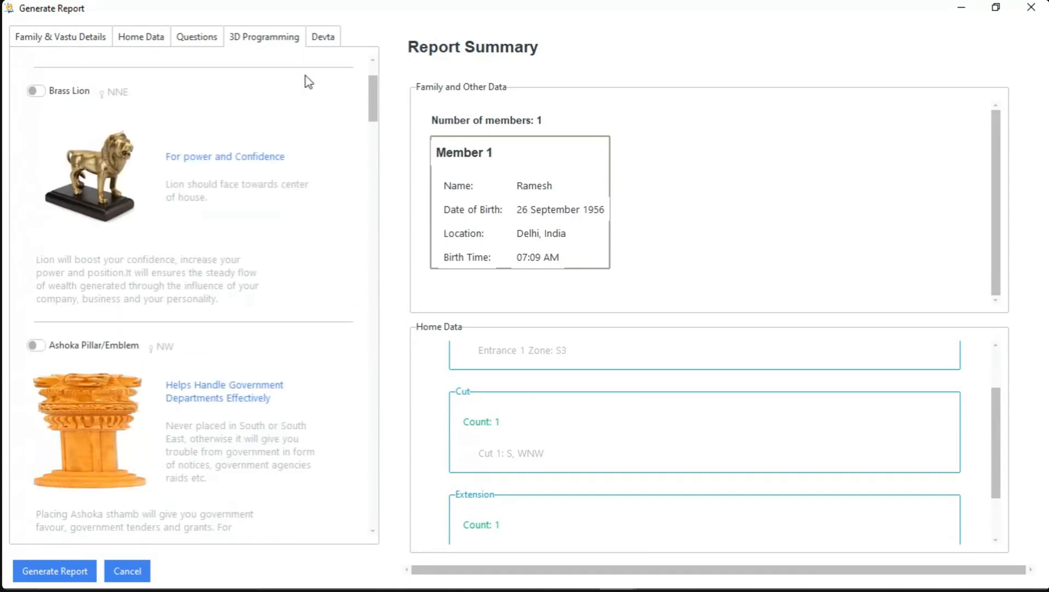
{"action": "scroll", "coordinate": [305, 77], "scroll_direction": "down", "scroll_amount": 2}
{"action": "scroll", "coordinate": [305, 77], "scroll_direction": "up", "scroll_amount": 2}
{"action": "scroll", "coordinate": [305, 77], "scroll_direction": "down", "scroll_amount": 2}
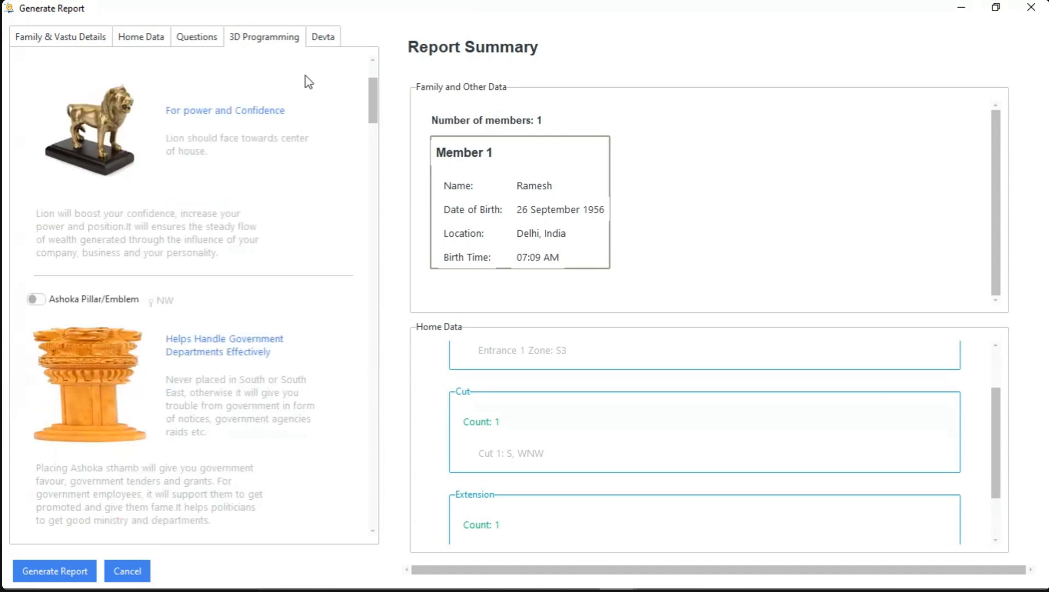
{"action": "scroll", "coordinate": [305, 77], "scroll_direction": "down", "scroll_amount": 2}
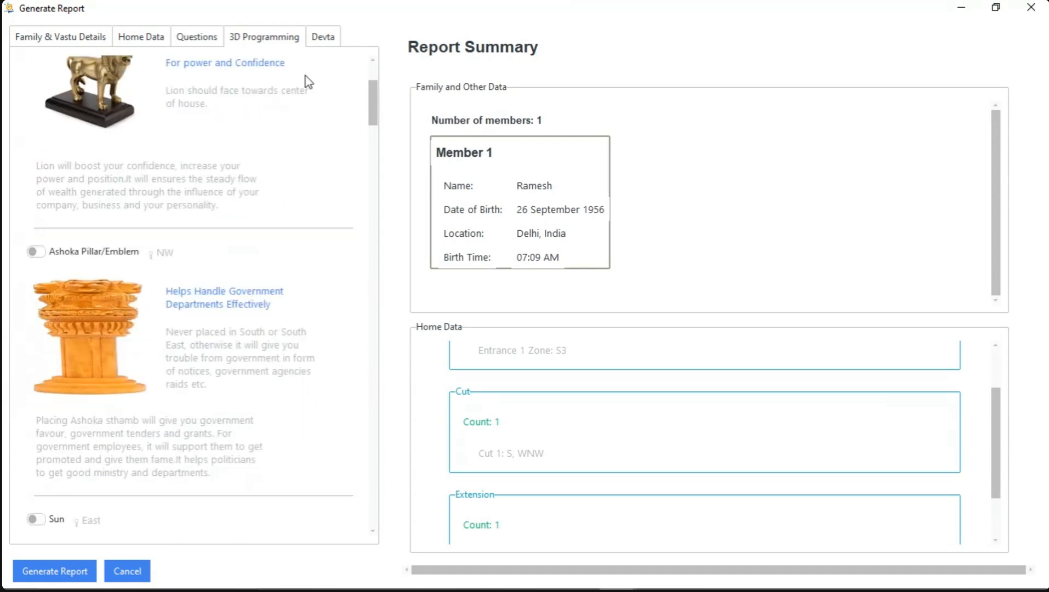
{"action": "scroll", "coordinate": [305, 76], "scroll_direction": "down", "scroll_amount": 6}
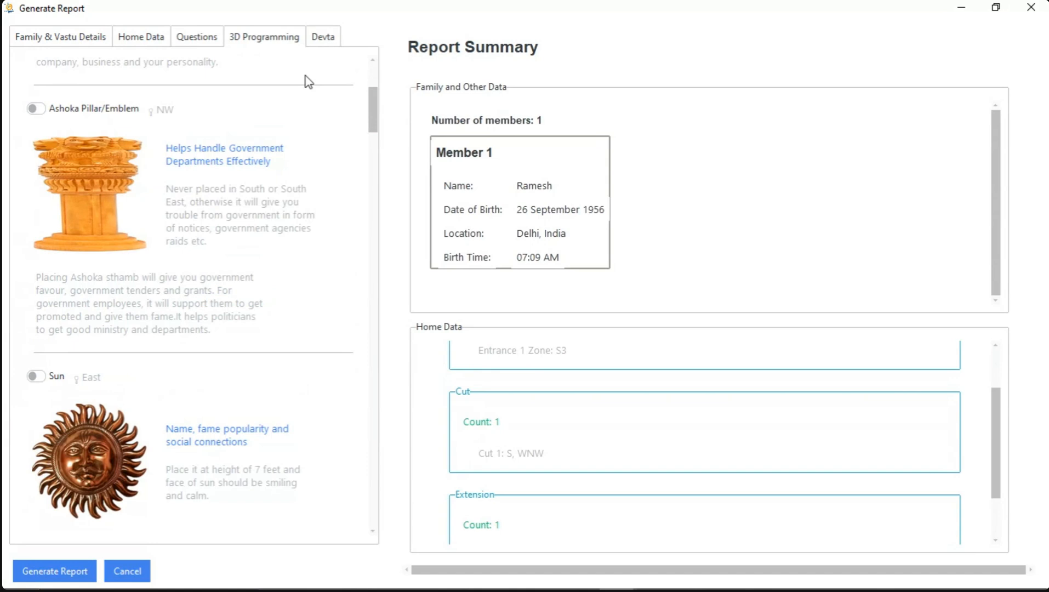
{"action": "scroll", "coordinate": [302, 82], "scroll_direction": "down", "scroll_amount": 4}
{"action": "scroll", "coordinate": [286, 83], "scroll_direction": "down", "scroll_amount": 2}
{"action": "scroll", "coordinate": [287, 84], "scroll_direction": "down", "scroll_amount": 2}
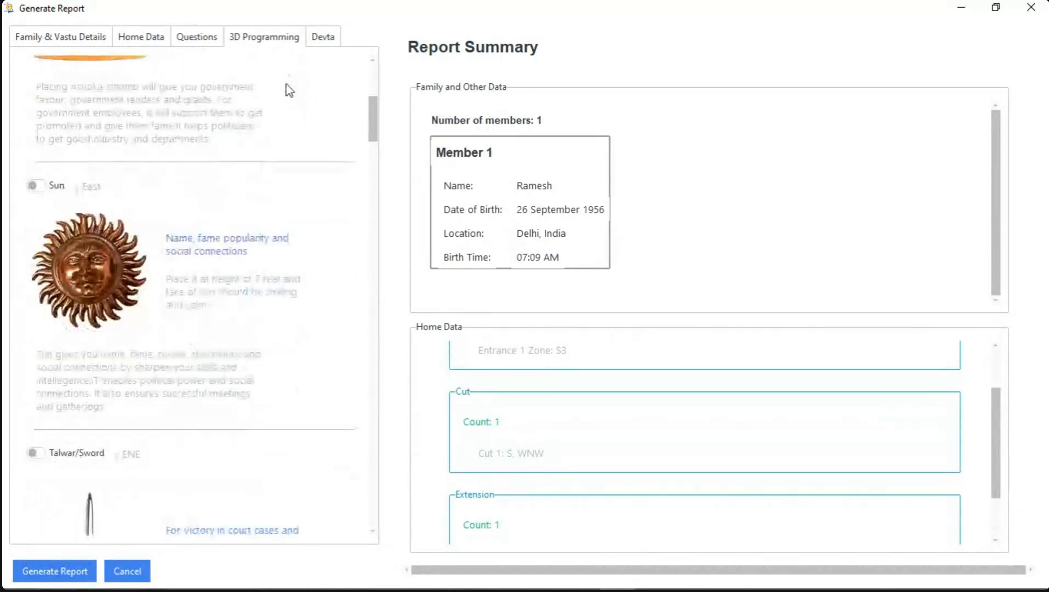
Select the Talwar/Sword remedy for the ENE direction, meant for victory in court cases and politics
{"action": "scroll", "coordinate": [286, 85], "scroll_direction": "down", "scroll_amount": 2}
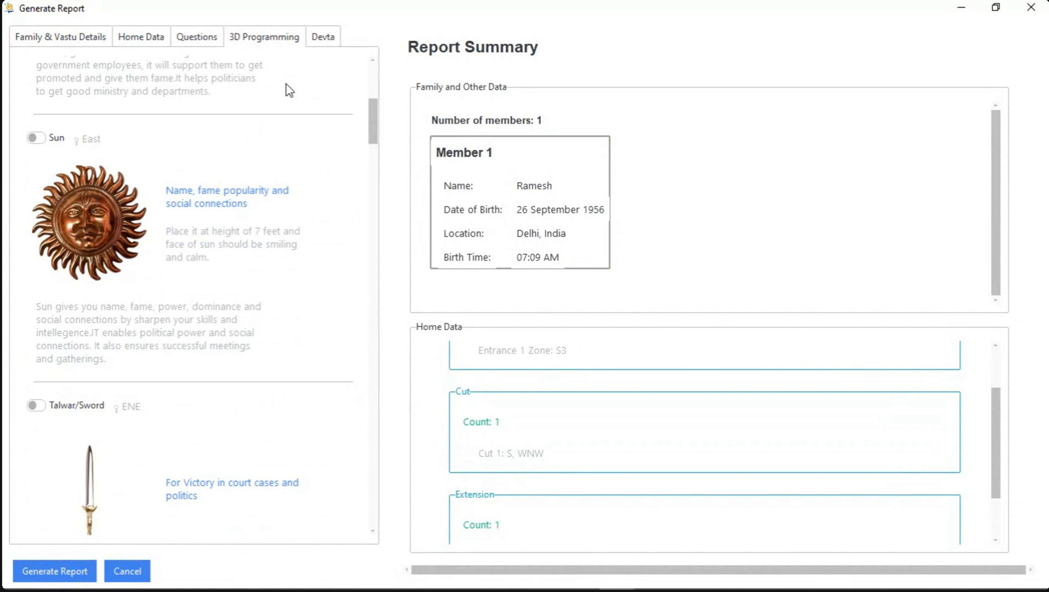
{"action": "scroll", "coordinate": [285, 84], "scroll_direction": "down", "scroll_amount": 2}
{"action": "scroll", "coordinate": [283, 95], "scroll_direction": "down", "scroll_amount": 2}
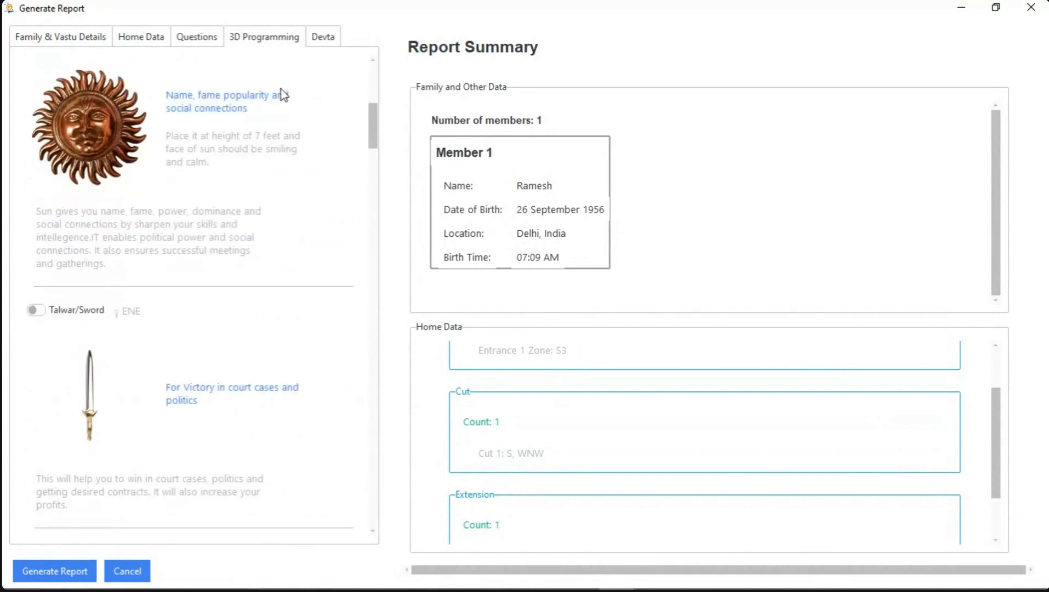
{"action": "scroll", "coordinate": [282, 94], "scroll_direction": "down", "scroll_amount": 6}
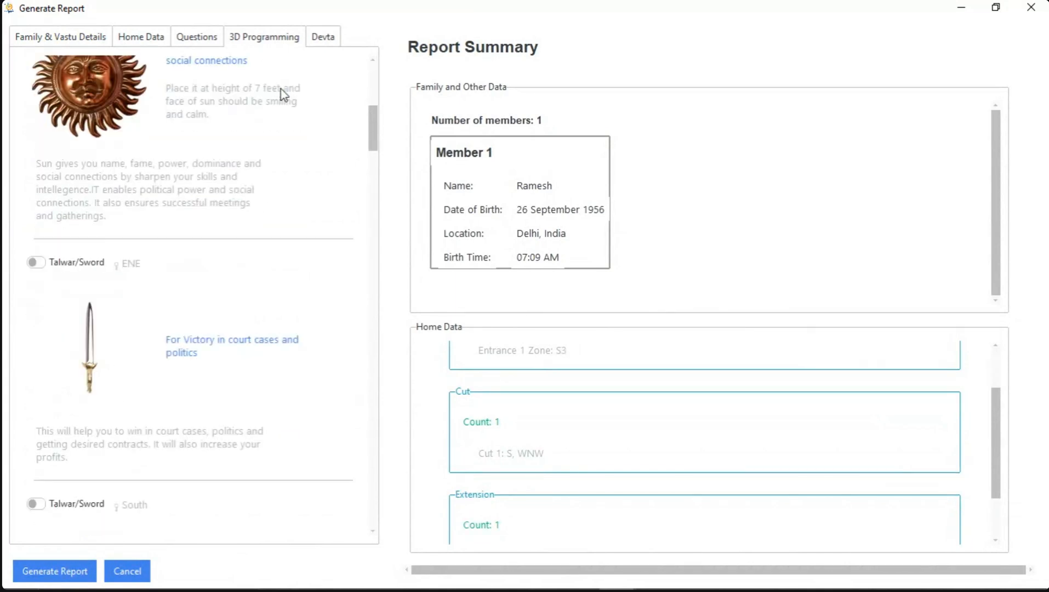
{"action": "scroll", "coordinate": [284, 94], "scroll_direction": "down", "scroll_amount": 4}
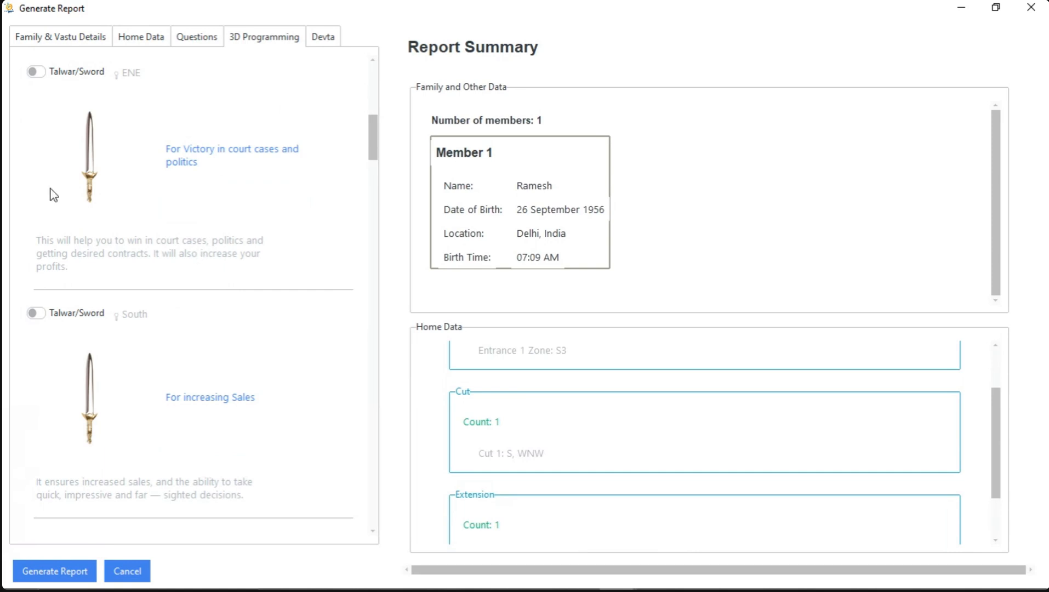
{"action": "left_click", "coordinate": [38, 71]}
Include the KaamDhenu Cow, Pair of Red horses, and the first Black and white Rabbits entry among the 3D programming remedies
{"action": "scroll", "coordinate": [162, 157], "scroll_direction": "down", "scroll_amount": 6}
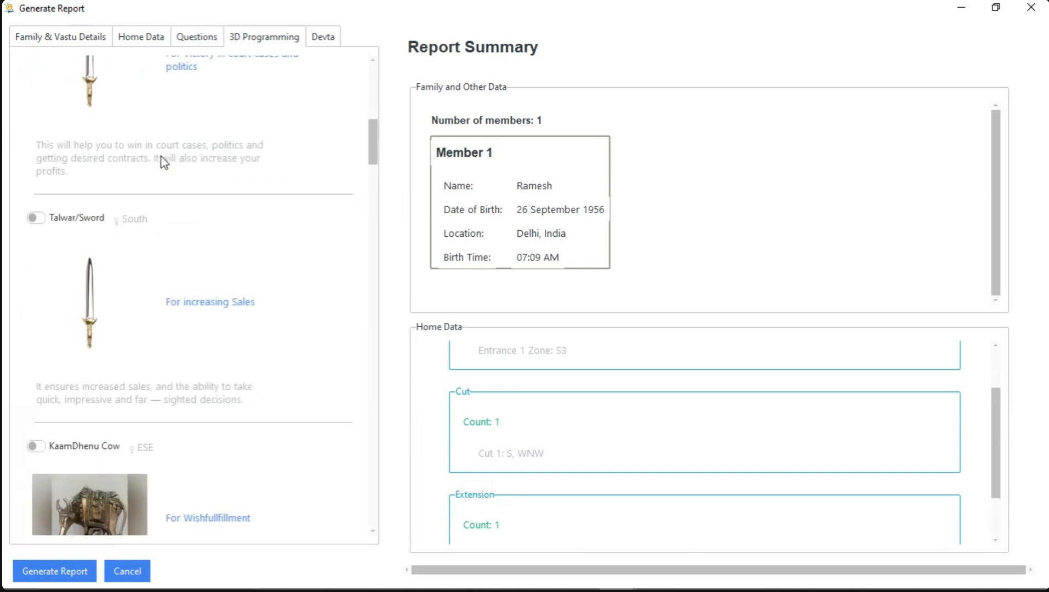
{"action": "scroll", "coordinate": [122, 221], "scroll_direction": "down", "scroll_amount": 1}
{"action": "left_click", "coordinate": [38, 351]}
{"action": "scroll", "coordinate": [50, 350], "scroll_direction": "down", "scroll_amount": 4}
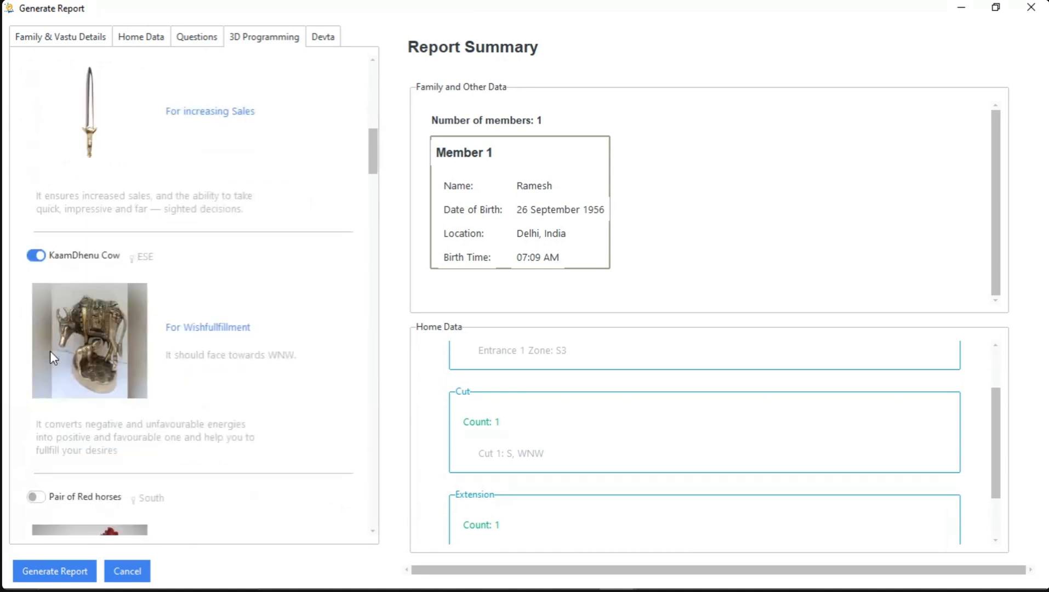
{"action": "left_click", "coordinate": [35, 401]}
{"action": "scroll", "coordinate": [133, 381], "scroll_direction": "down", "scroll_amount": 1}
{"action": "scroll", "coordinate": [134, 381], "scroll_direction": "down", "scroll_amount": 5}
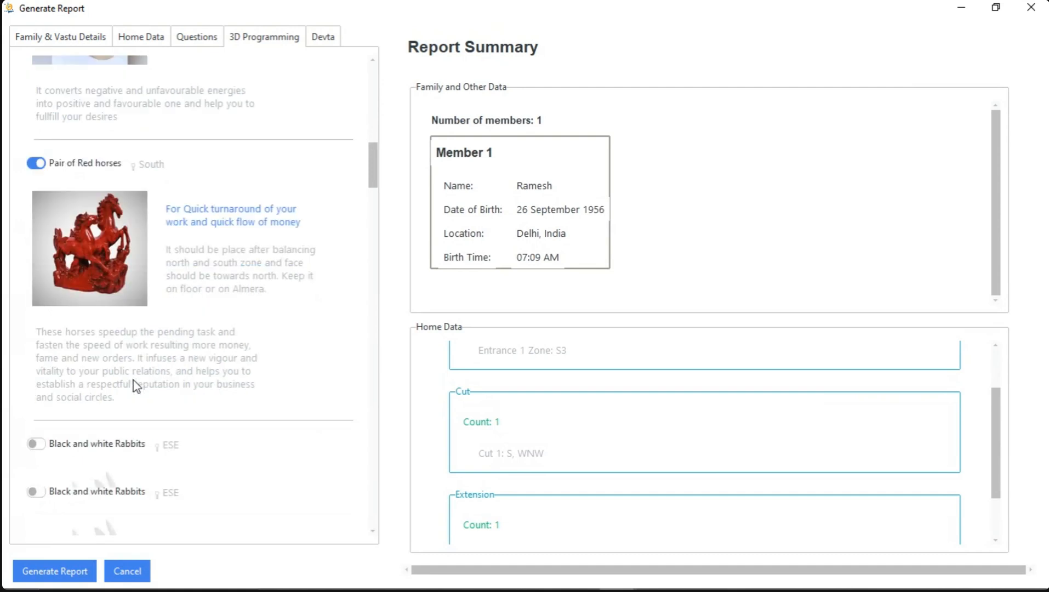
{"action": "left_click", "coordinate": [37, 349]}
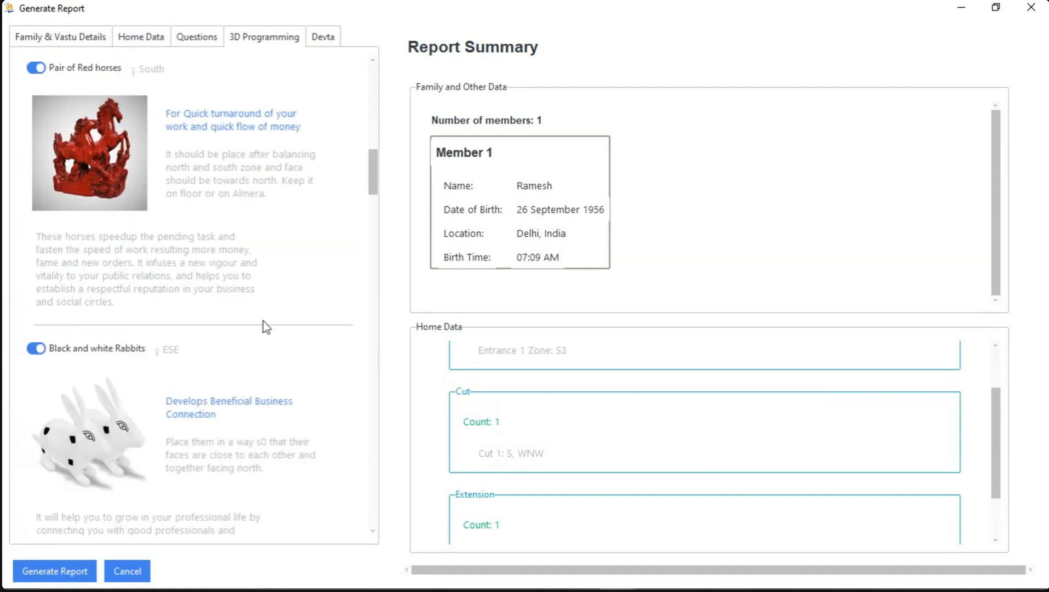
Look through the Devta entries from Brahma through Mitra to Aapaha, examining each one's direction, power, mantra, and description
{"action": "left_click", "coordinate": [328, 40]}
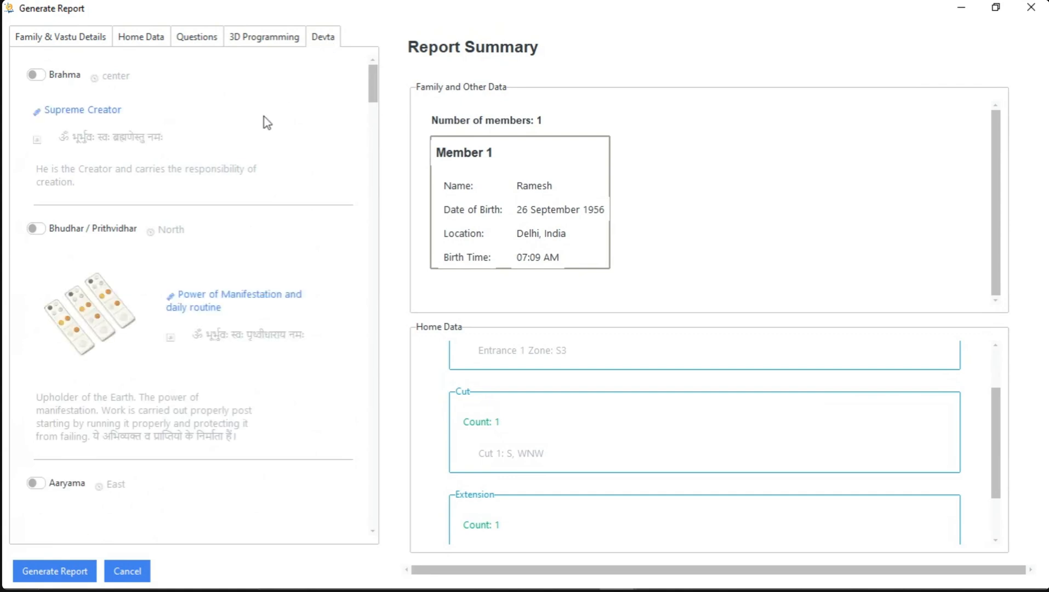
{"action": "scroll", "coordinate": [248, 140], "scroll_direction": "down", "scroll_amount": 1}
{"action": "scroll", "coordinate": [248, 140], "scroll_direction": "down", "scroll_amount": 1}
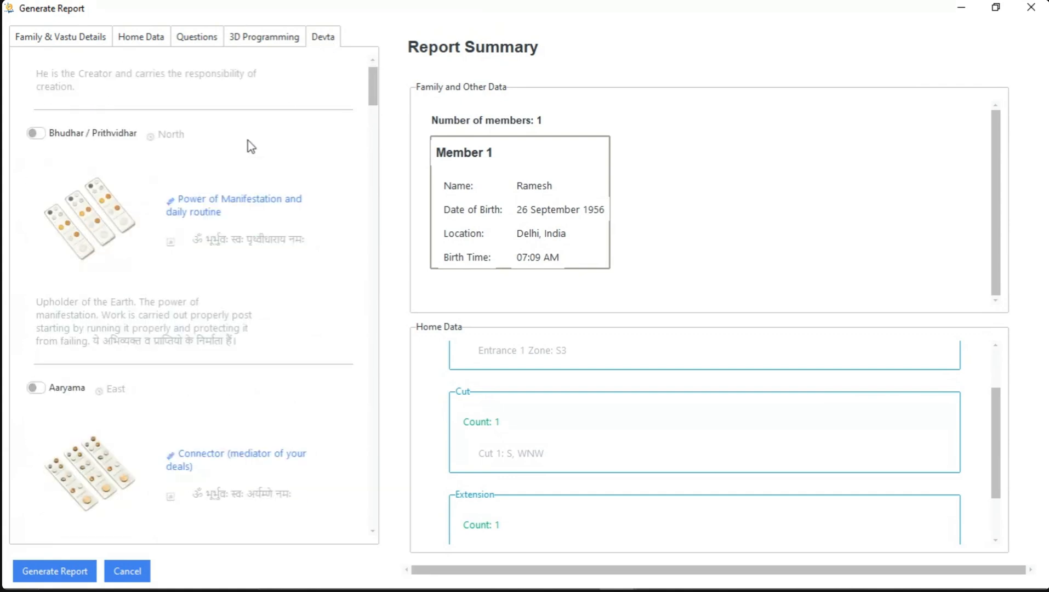
{"action": "scroll", "coordinate": [248, 140], "scroll_direction": "down", "scroll_amount": 3}
{"action": "scroll", "coordinate": [248, 141], "scroll_direction": "down", "scroll_amount": 4}
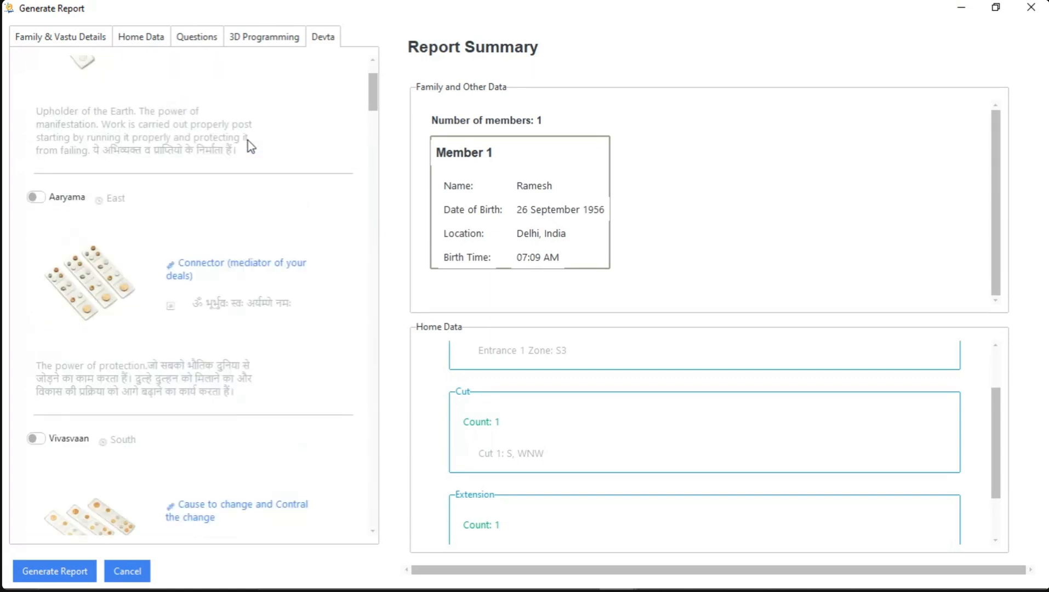
{"action": "scroll", "coordinate": [223, 159], "scroll_direction": "down", "scroll_amount": 3}
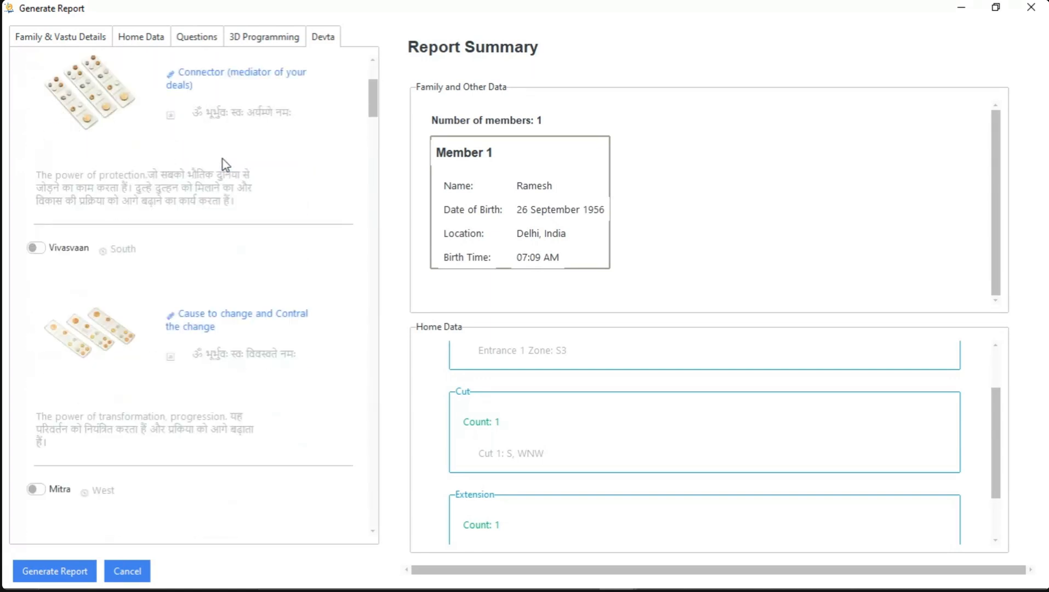
{"action": "scroll", "coordinate": [223, 159], "scroll_direction": "down", "scroll_amount": 2}
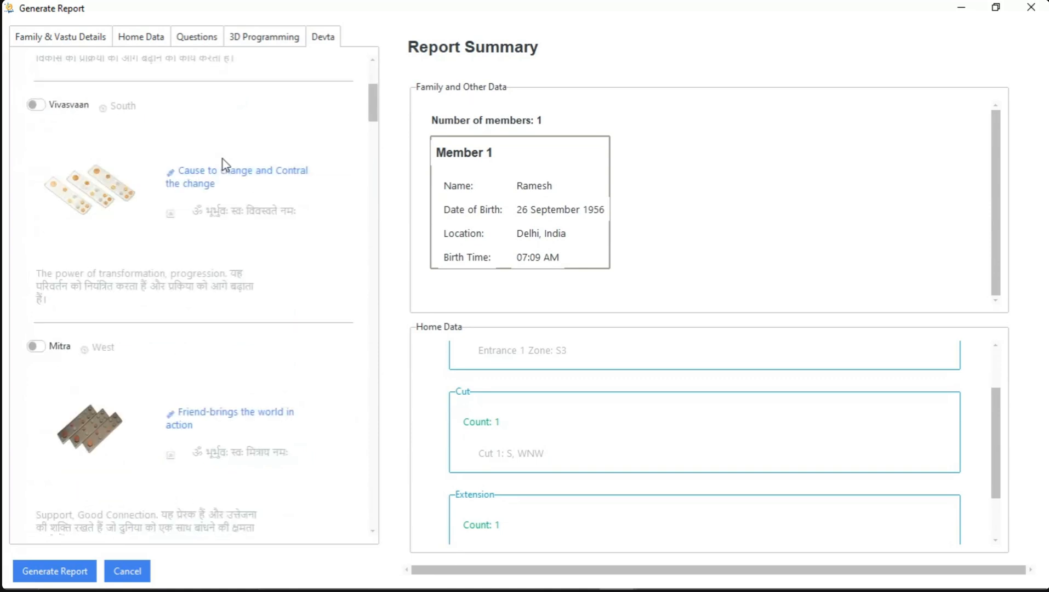
{"action": "scroll", "coordinate": [223, 163], "scroll_direction": "down", "scroll_amount": 1}
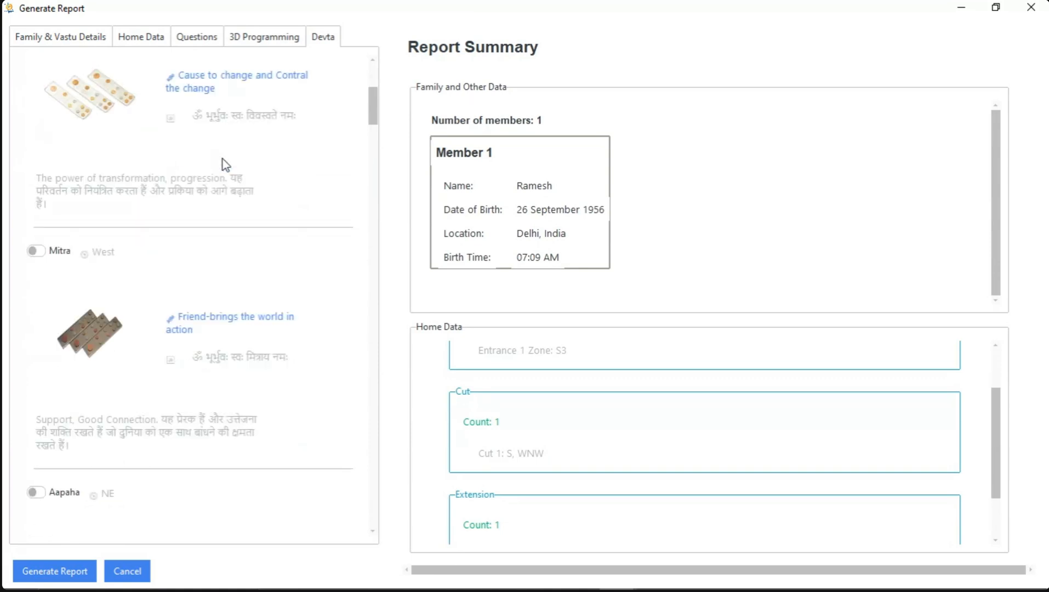
{"action": "scroll", "coordinate": [223, 159], "scroll_direction": "down", "scroll_amount": 2}
{"action": "scroll", "coordinate": [223, 159], "scroll_direction": "down", "scroll_amount": 1}
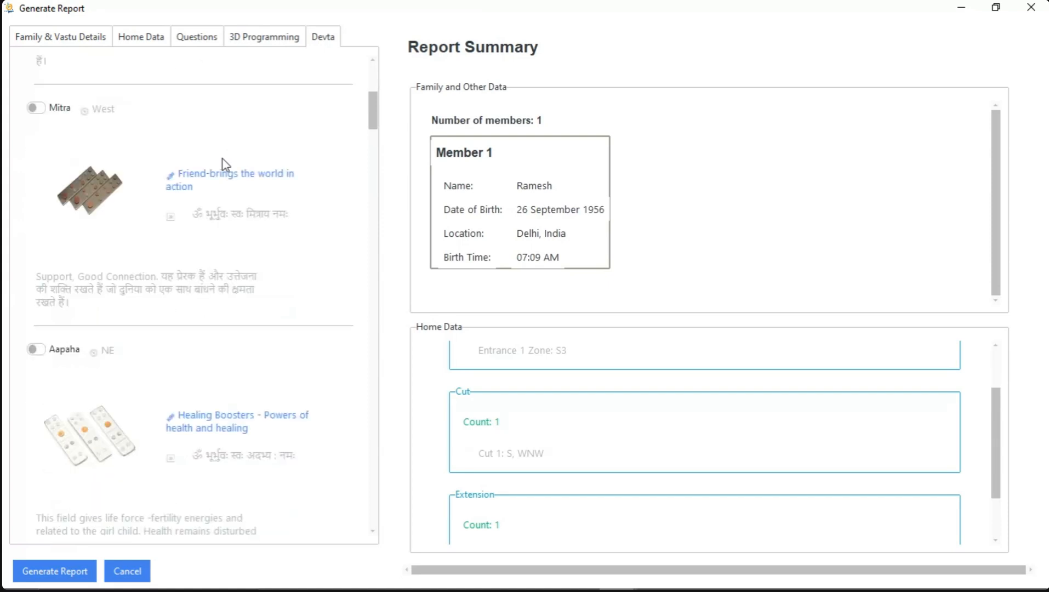
{"action": "scroll", "coordinate": [223, 159], "scroll_direction": "down", "scroll_amount": 1}
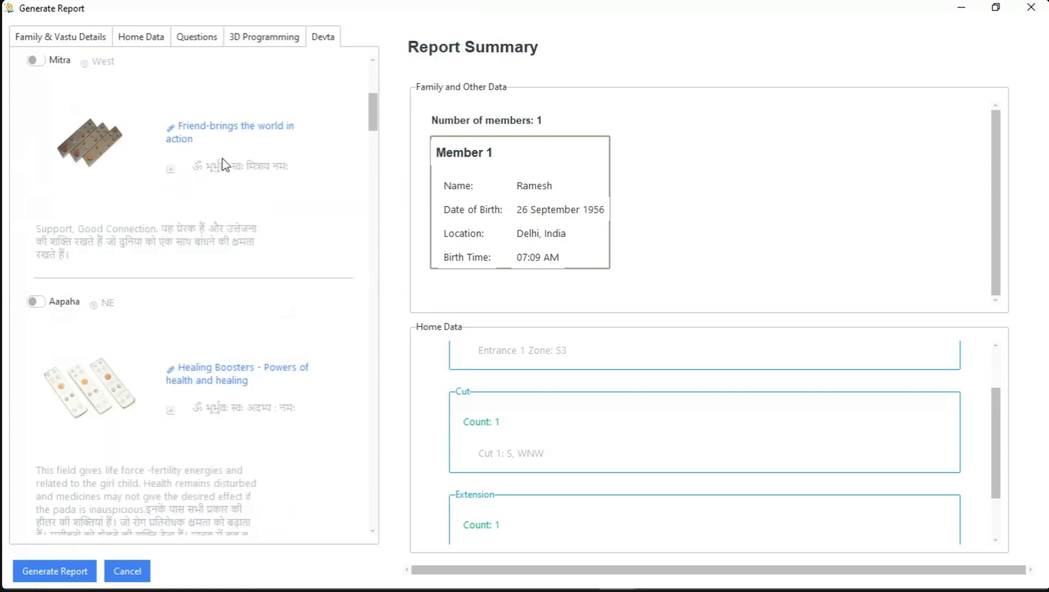
{"action": "scroll", "coordinate": [223, 163], "scroll_direction": "down", "scroll_amount": 1}
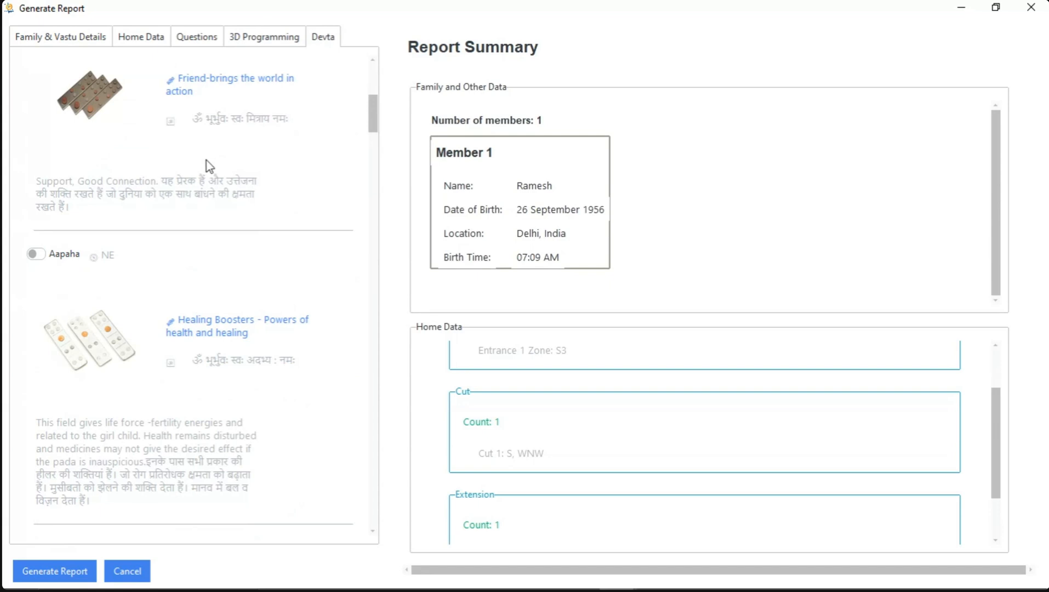
Include the devtas Aapaha and Aapavatsa in NE and Savitra and Saavitra in SE in the report
{"action": "left_click", "coordinate": [42, 254]}
{"action": "scroll", "coordinate": [126, 250], "scroll_direction": "down", "scroll_amount": 3}
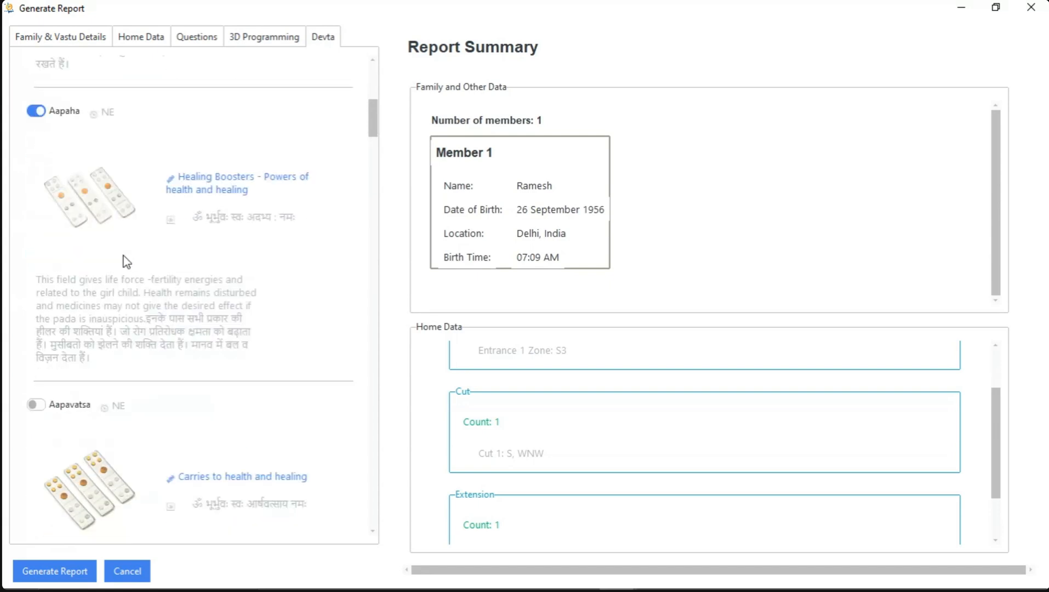
{"action": "scroll", "coordinate": [218, 319], "scroll_direction": "down", "scroll_amount": 3}
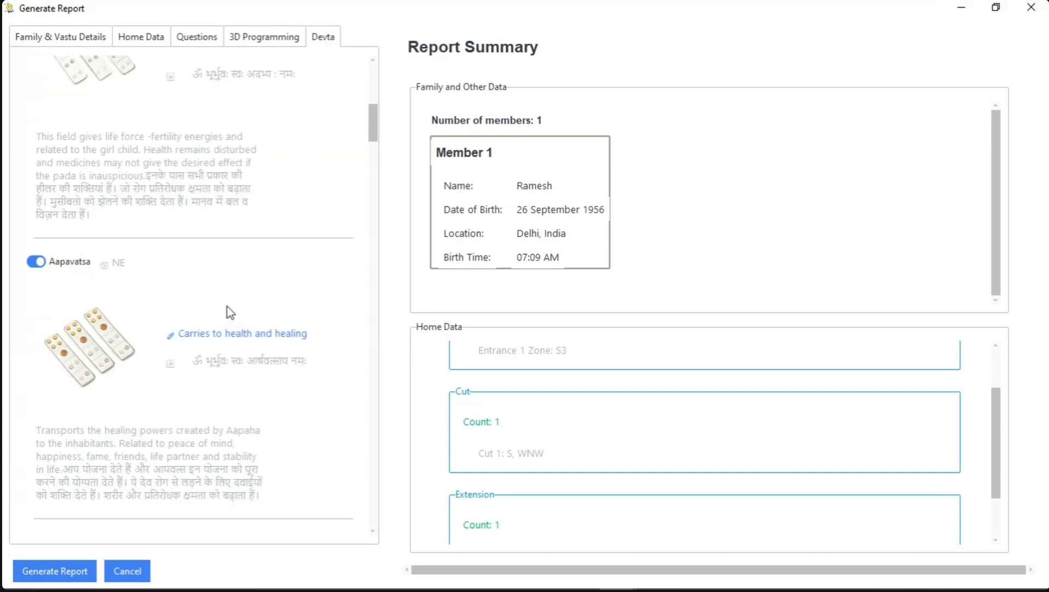
{"action": "scroll", "coordinate": [244, 290], "scroll_direction": "down", "scroll_amount": 3}
{"action": "left_click", "coordinate": [38, 394]}
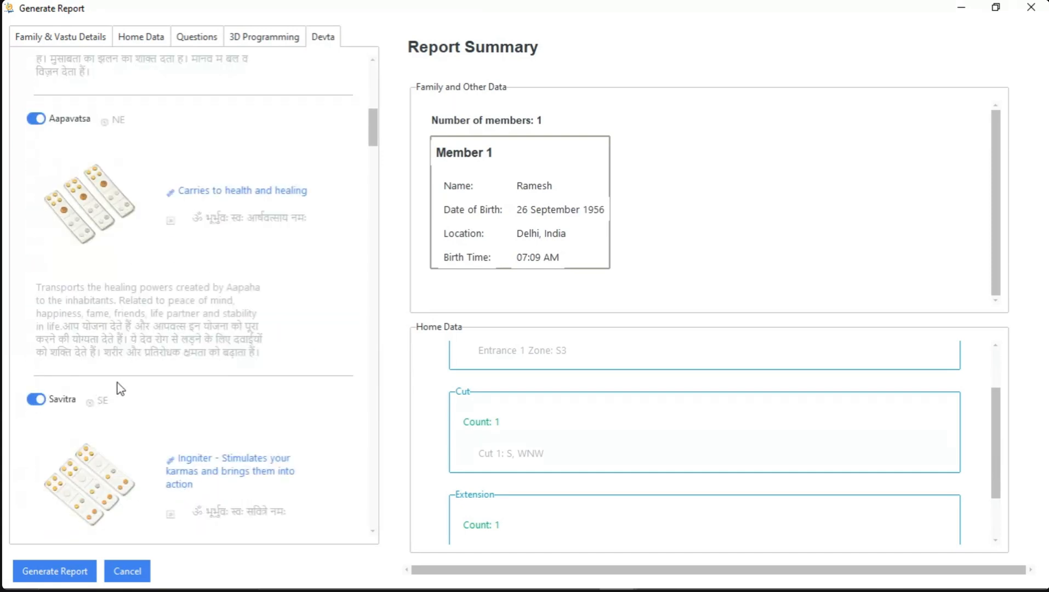
{"action": "scroll", "coordinate": [121, 386], "scroll_direction": "down", "scroll_amount": 5}
{"action": "left_click", "coordinate": [36, 454]}
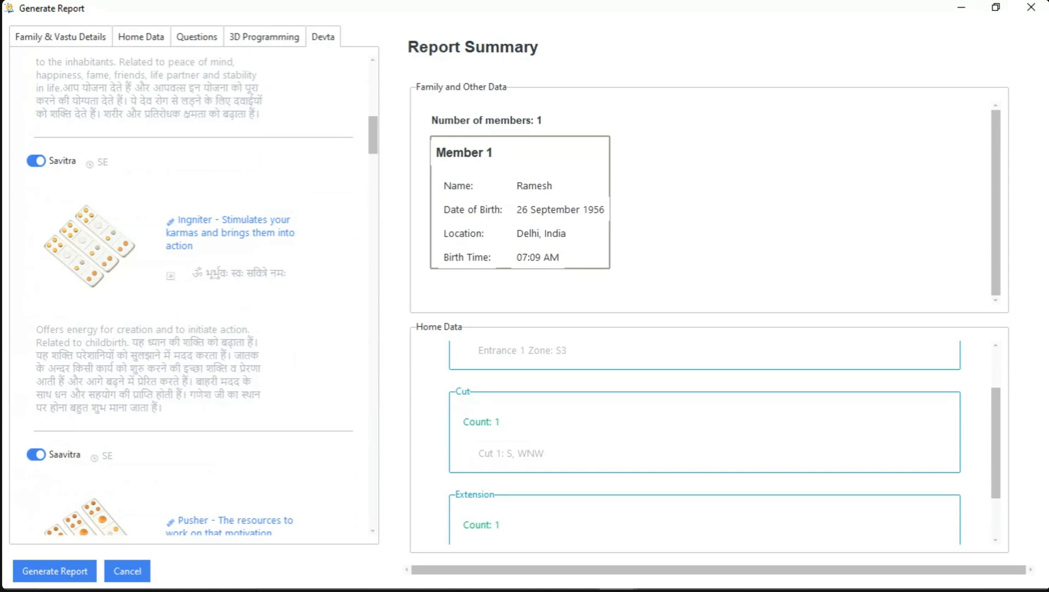
Switch to the Vastu analysis report in Microsoft Word and look over its cover page and table of contents
{"action": "left_click", "coordinate": [582, 574]}
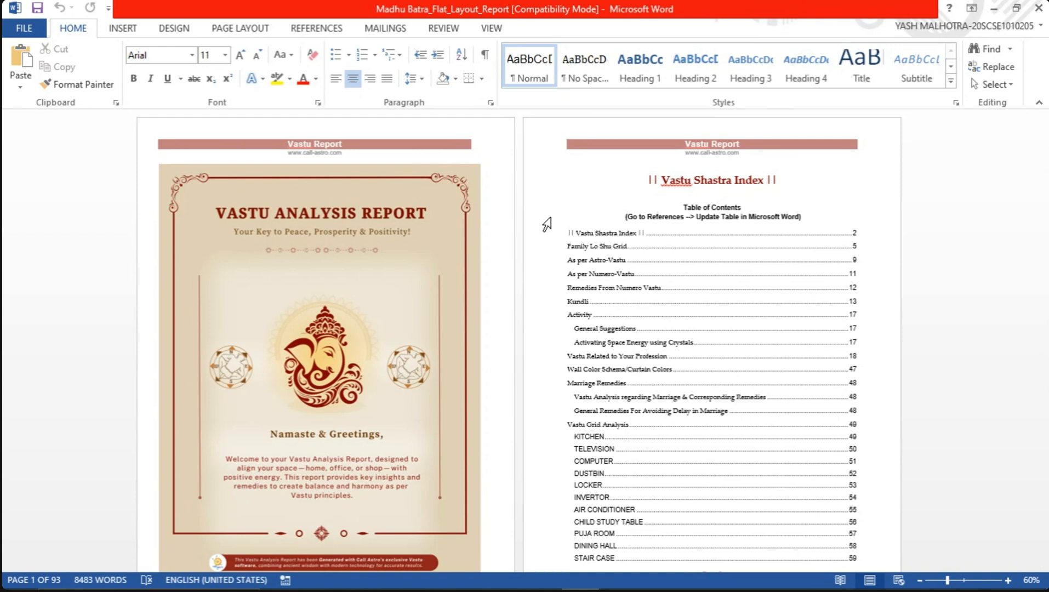
{"action": "scroll", "coordinate": [547, 224], "scroll_direction": "down", "scroll_amount": 1}
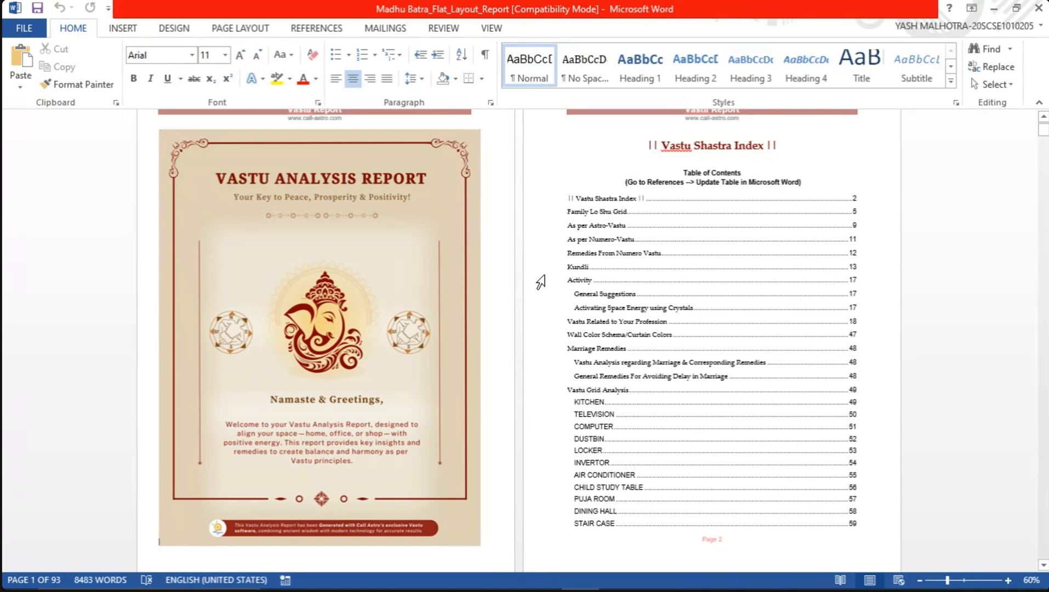
{"action": "scroll", "coordinate": [548, 241], "scroll_direction": "down", "scroll_amount": 5}
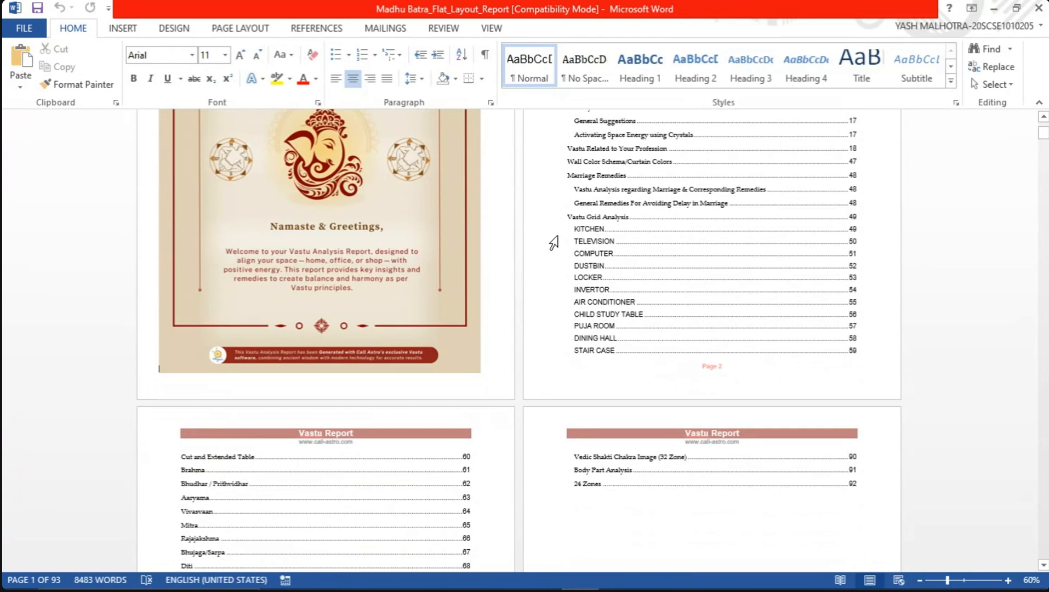
{"action": "scroll", "coordinate": [548, 269], "scroll_direction": "down", "scroll_amount": 7}
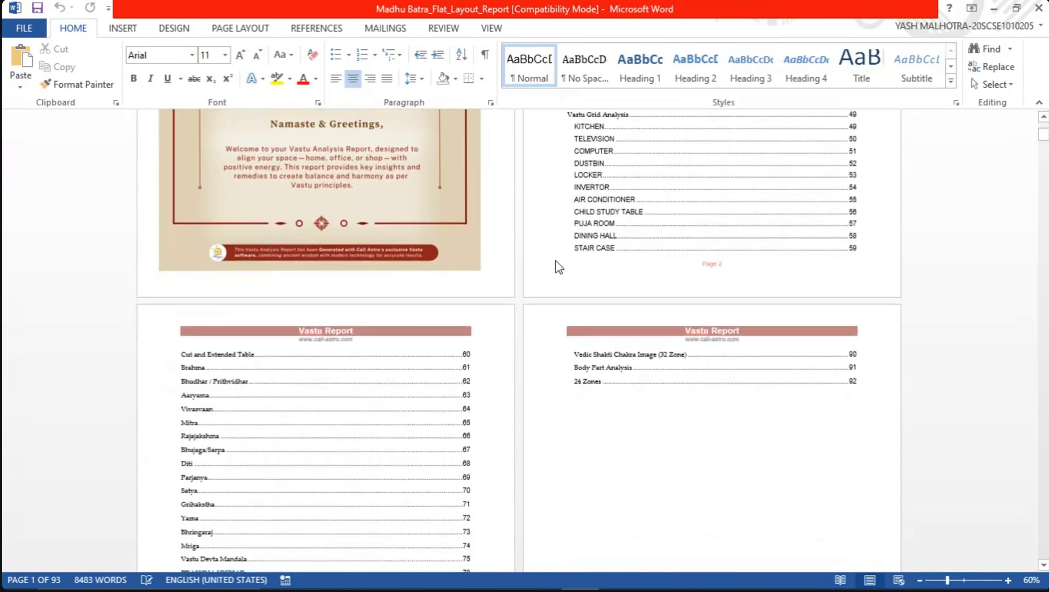
Examine the Family Lo Shu Grid pages for each family member's missing numbers
{"action": "scroll", "coordinate": [551, 267], "scroll_direction": "down", "scroll_amount": 15}
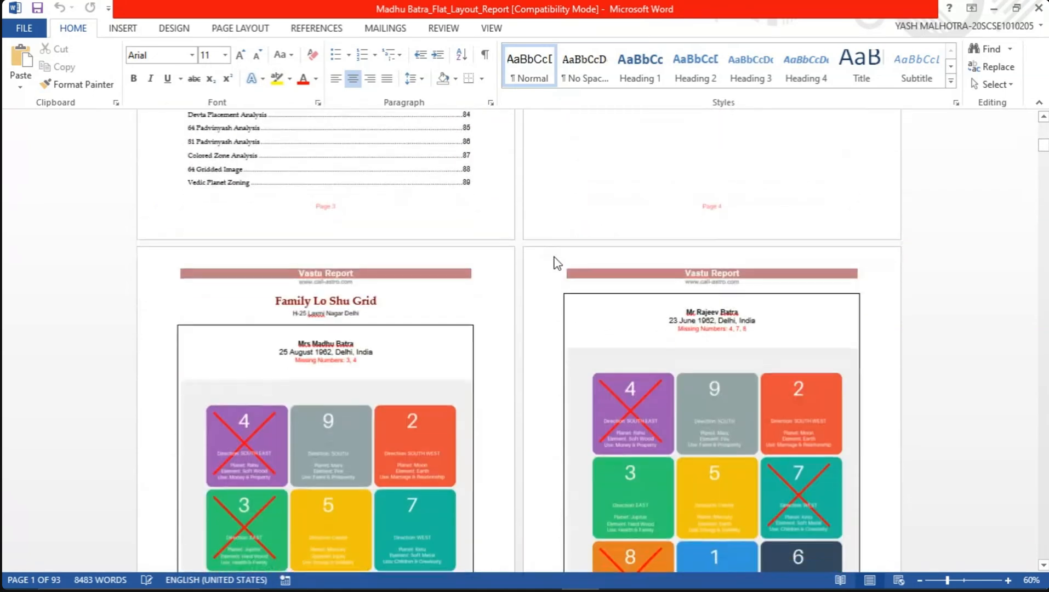
{"action": "scroll", "coordinate": [550, 264], "scroll_direction": "down", "scroll_amount": 2}
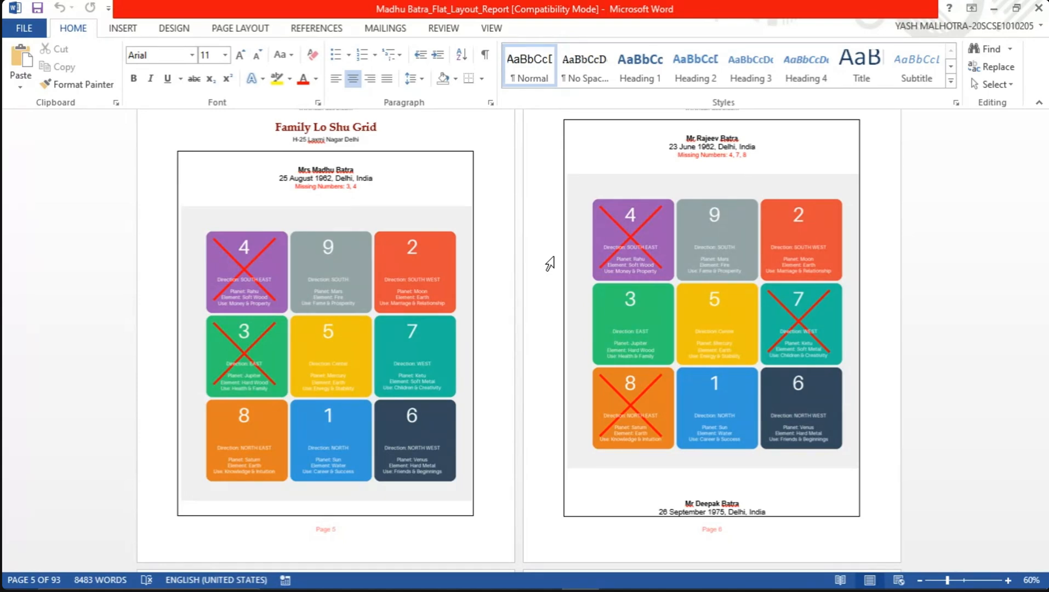
{"action": "scroll", "coordinate": [441, 362], "scroll_direction": "down", "scroll_amount": 15}
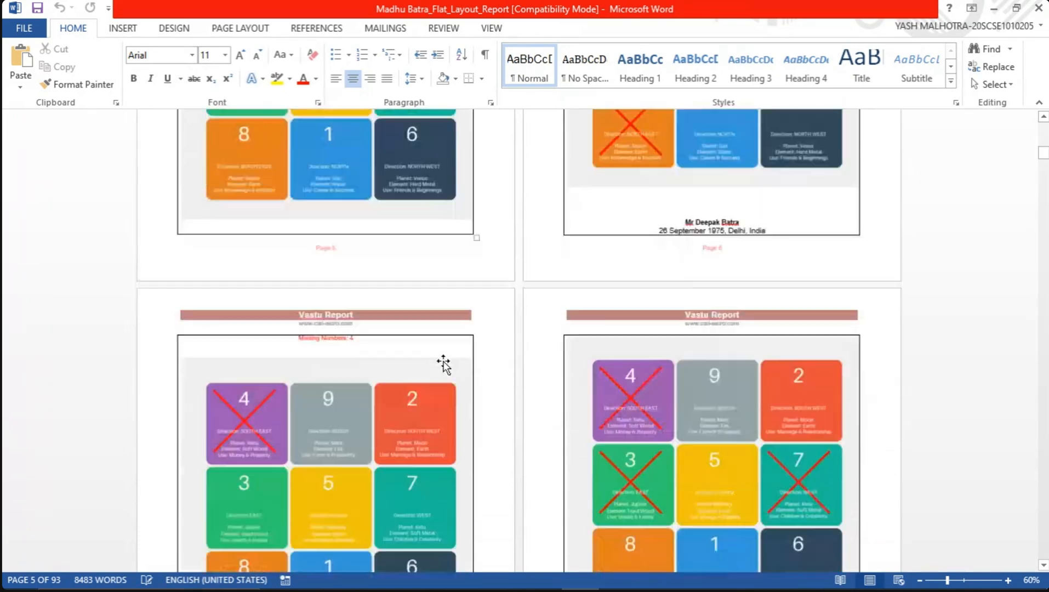
{"action": "scroll", "coordinate": [444, 363], "scroll_direction": "down", "scroll_amount": 6}
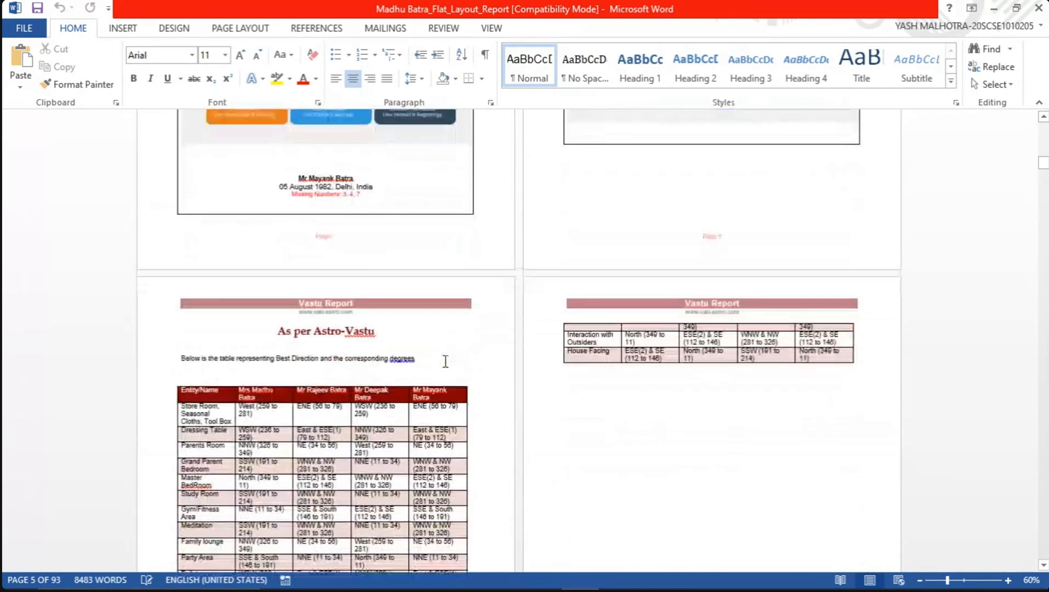
Review the Astro-Vastu best direction table and the Numero-Vastu zonal strengths with their recommended remedies
{"action": "scroll", "coordinate": [446, 360], "scroll_direction": "down", "scroll_amount": 3}
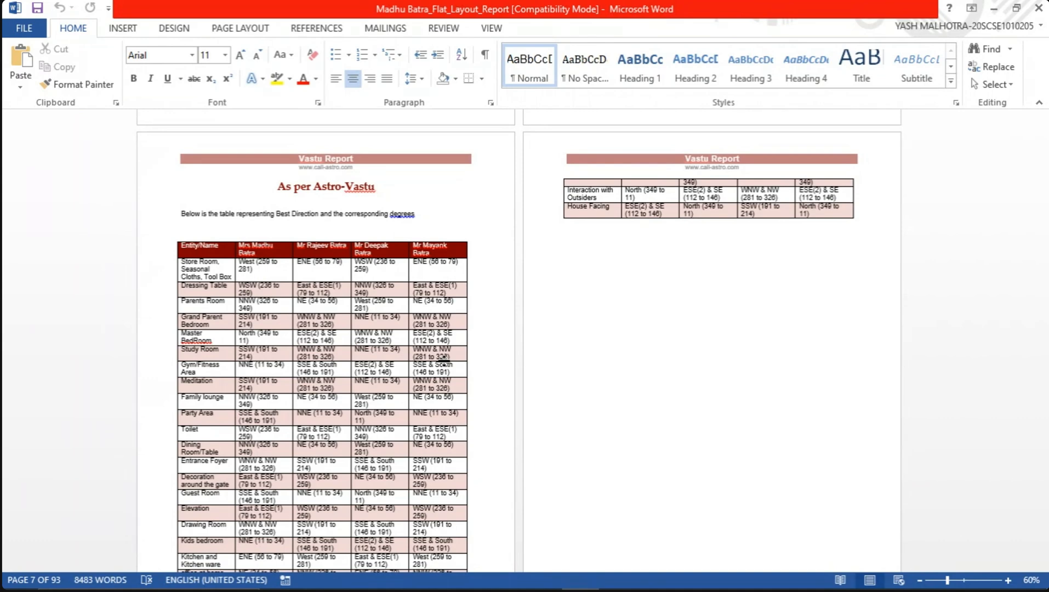
{"action": "scroll", "coordinate": [387, 341], "scroll_direction": "down", "scroll_amount": 10}
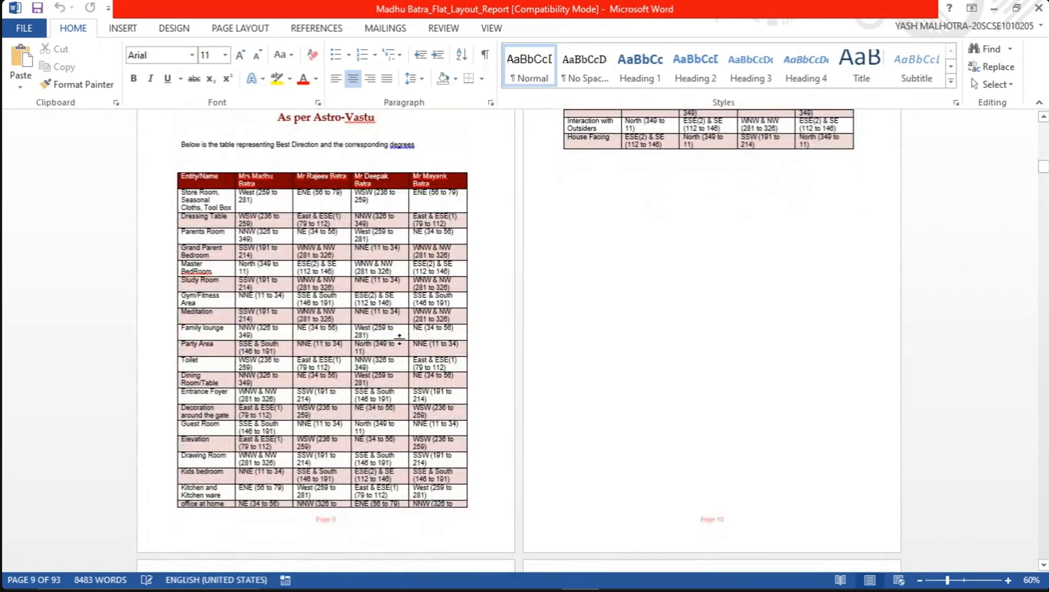
{"action": "scroll", "coordinate": [408, 350], "scroll_direction": "down", "scroll_amount": 3}
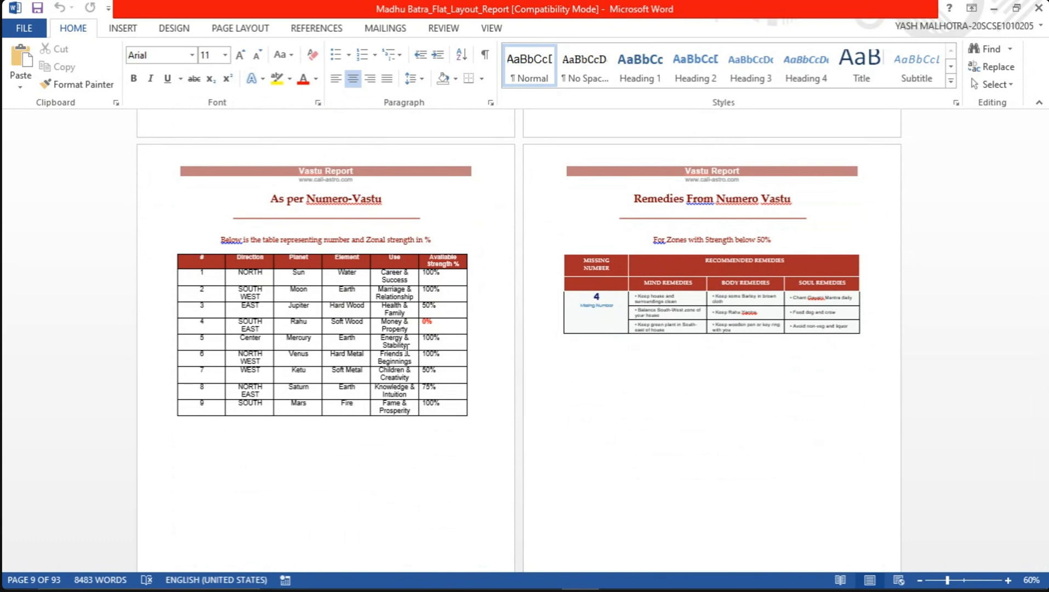
{"action": "scroll", "coordinate": [407, 350], "scroll_direction": "down", "scroll_amount": 5}
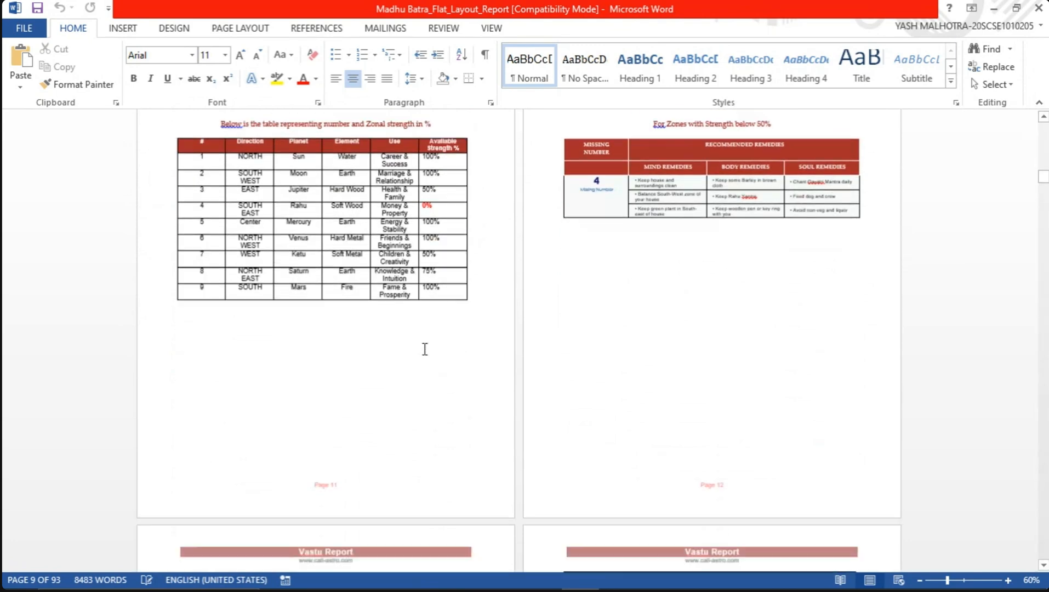
Review the family members' Kundli pages and place the cursor in the first entry of the first member's Remedies To Perform list
{"action": "scroll", "coordinate": [425, 350], "scroll_direction": "down", "scroll_amount": 13}
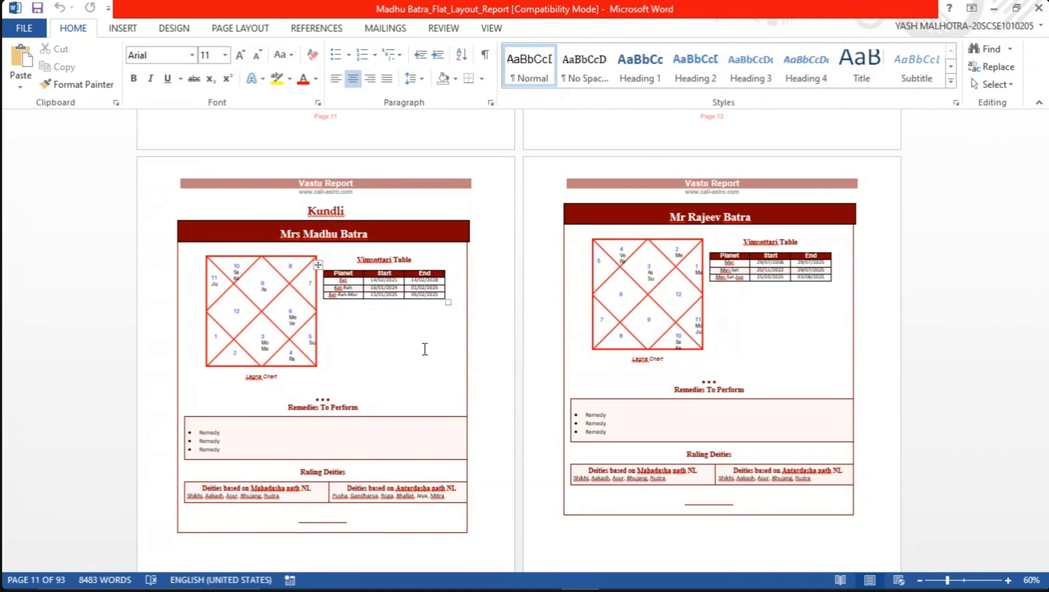
{"action": "scroll", "coordinate": [425, 349], "scroll_direction": "down", "scroll_amount": 3}
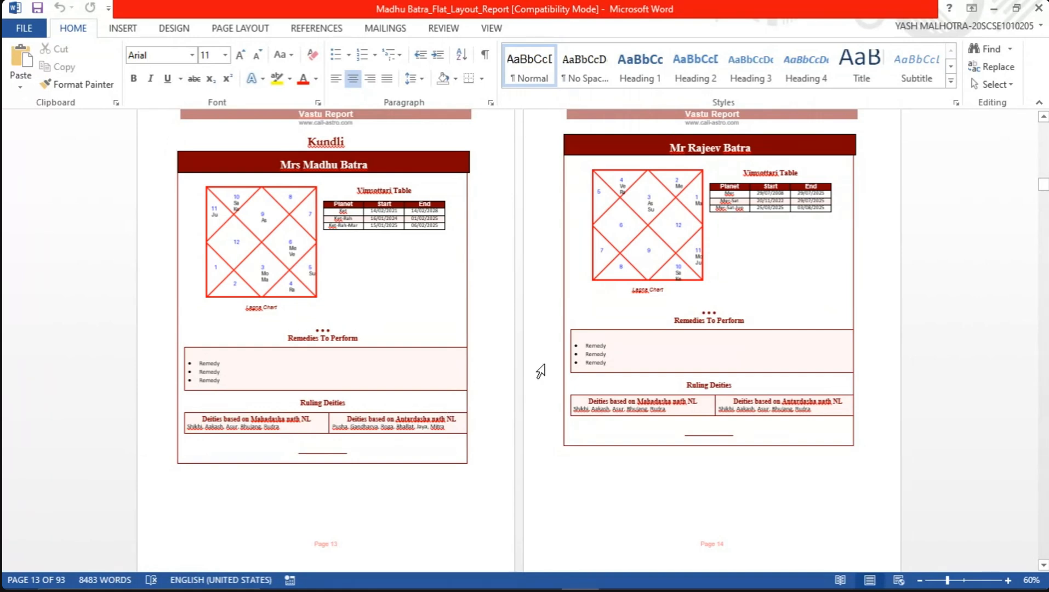
{"action": "left_click", "coordinate": [222, 364]}
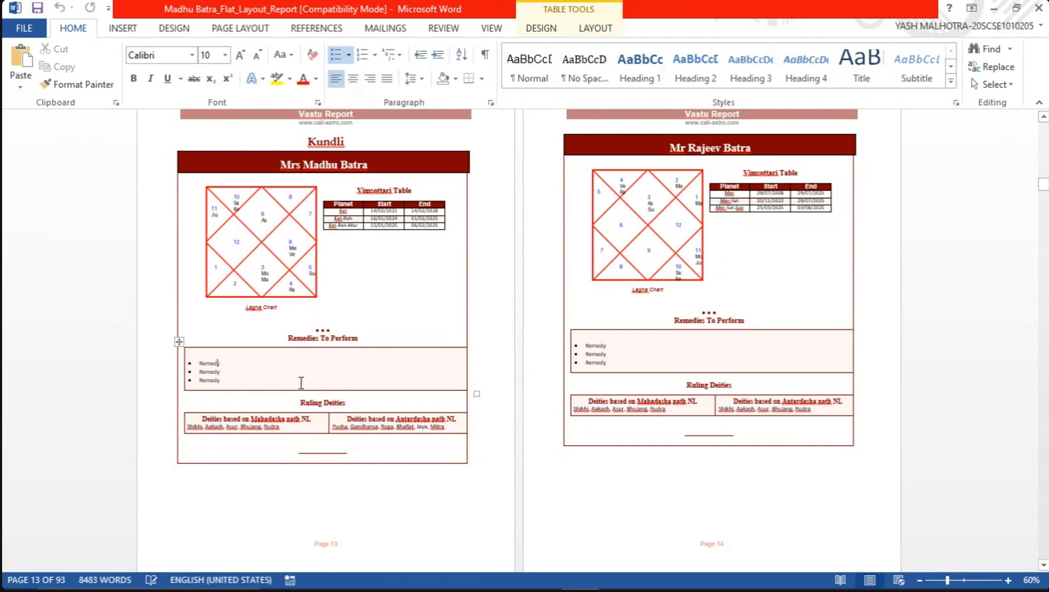
{"action": "scroll", "coordinate": [349, 346], "scroll_direction": "down", "scroll_amount": 10}
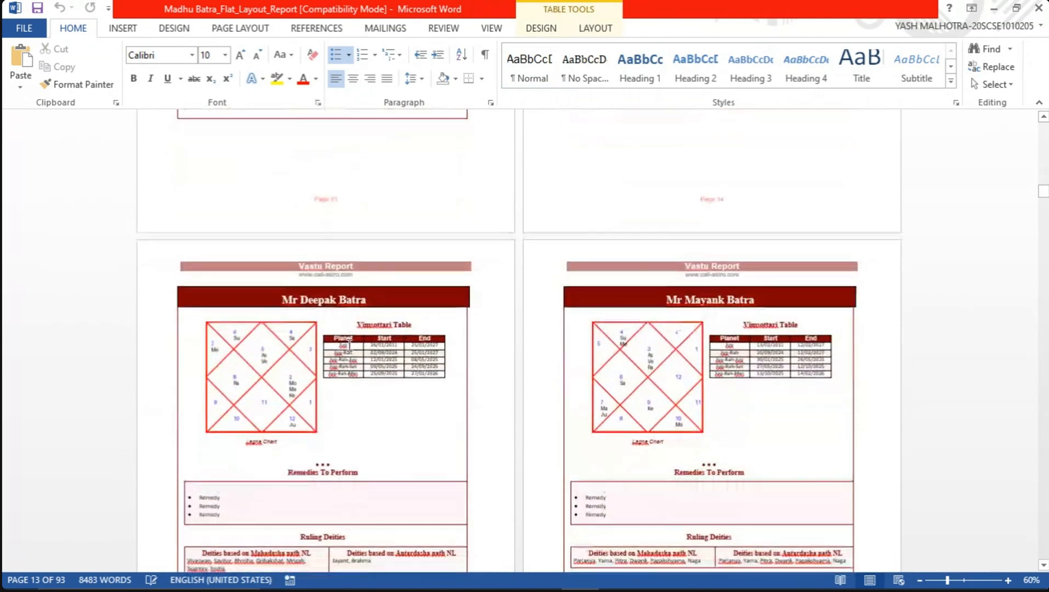
Look over the report's Activity, profession Vastu, Main Gate entrance analysis, and North East recommendation pages
{"action": "scroll", "coordinate": [345, 345], "scroll_direction": "down", "scroll_amount": 10}
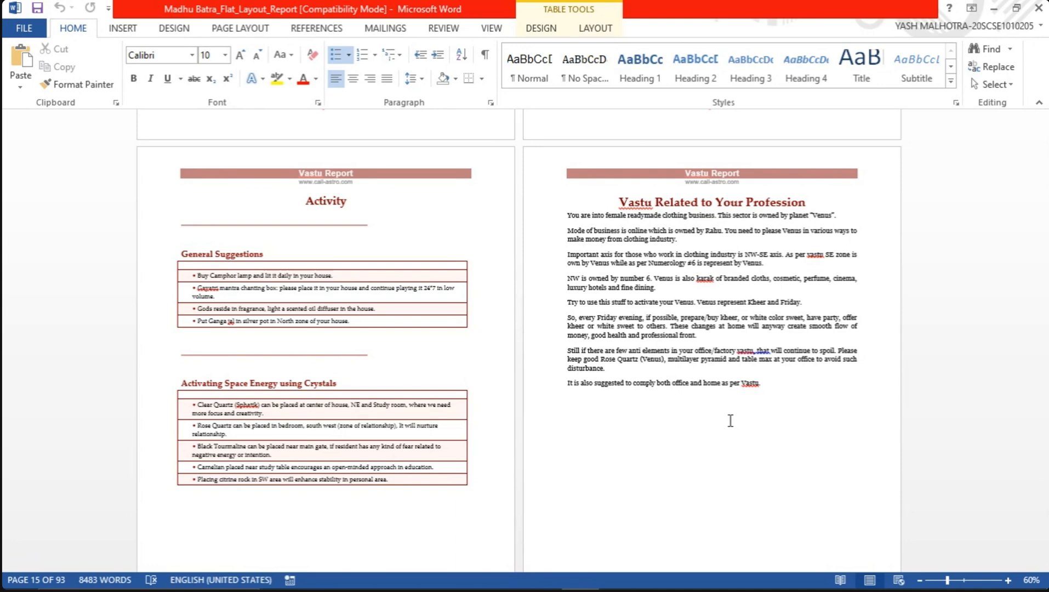
{"action": "scroll", "coordinate": [731, 420], "scroll_direction": "down", "scroll_amount": 15}
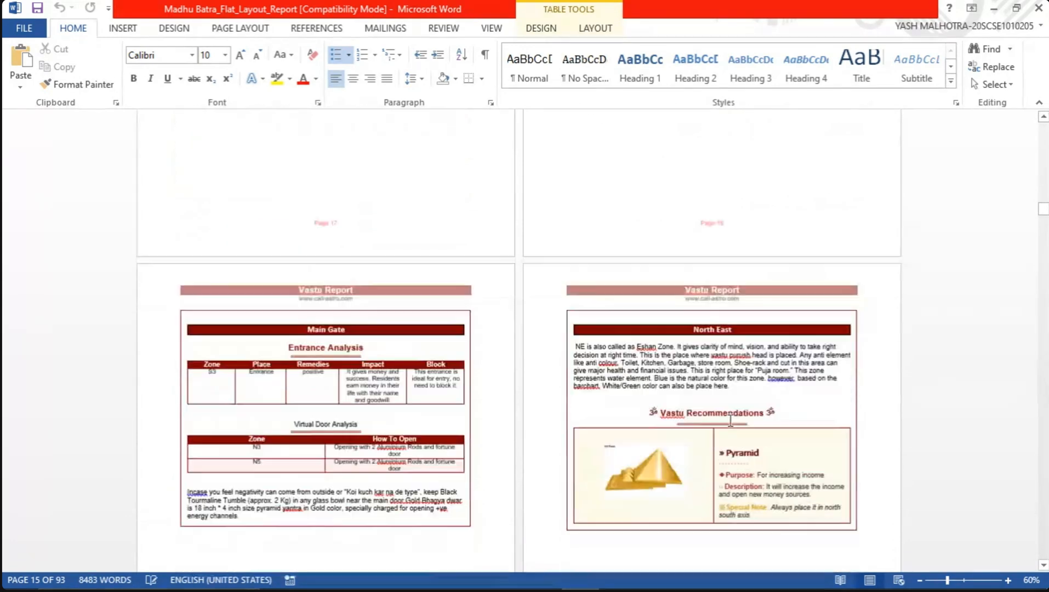